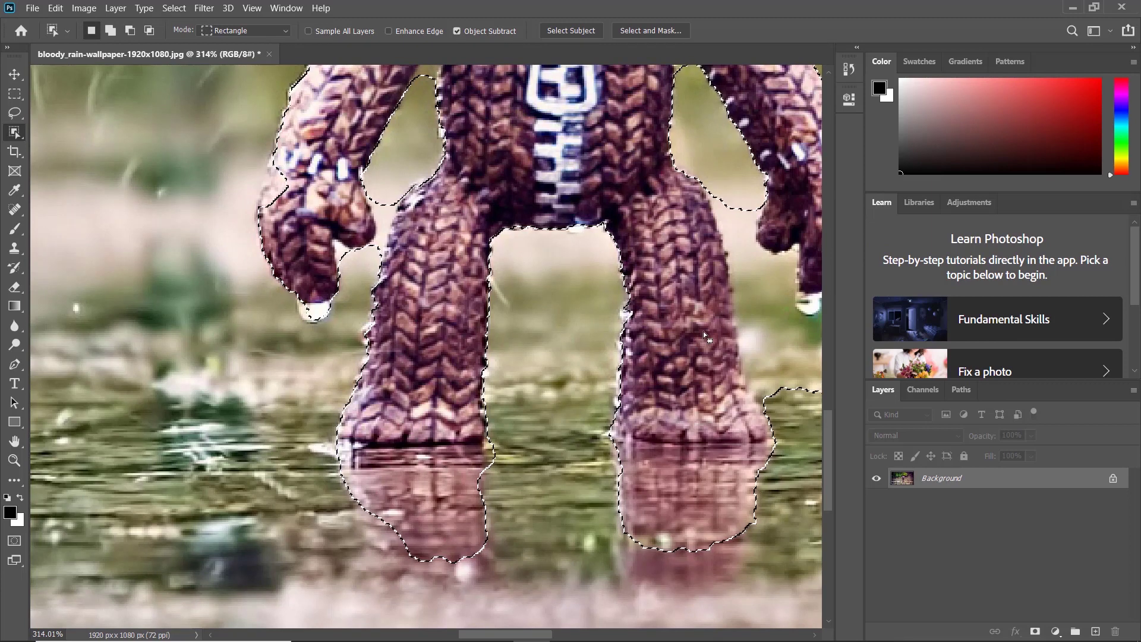
pyautogui.hscroll(5, 626, 351)
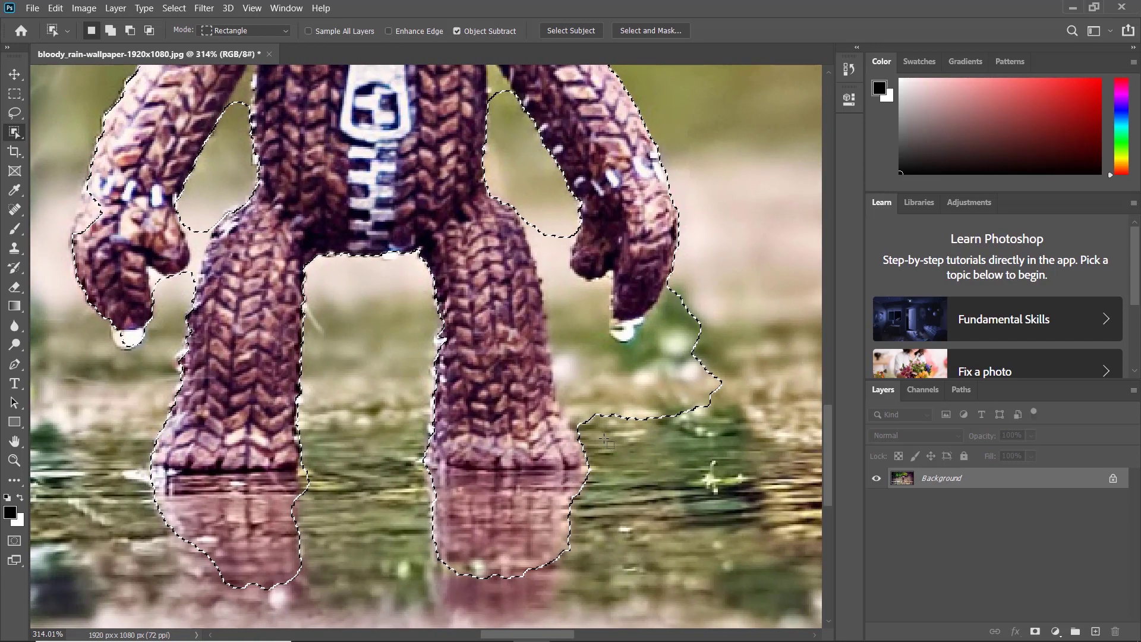
pyautogui.press('alt')
pyautogui.scroll(-10, 498, 370)
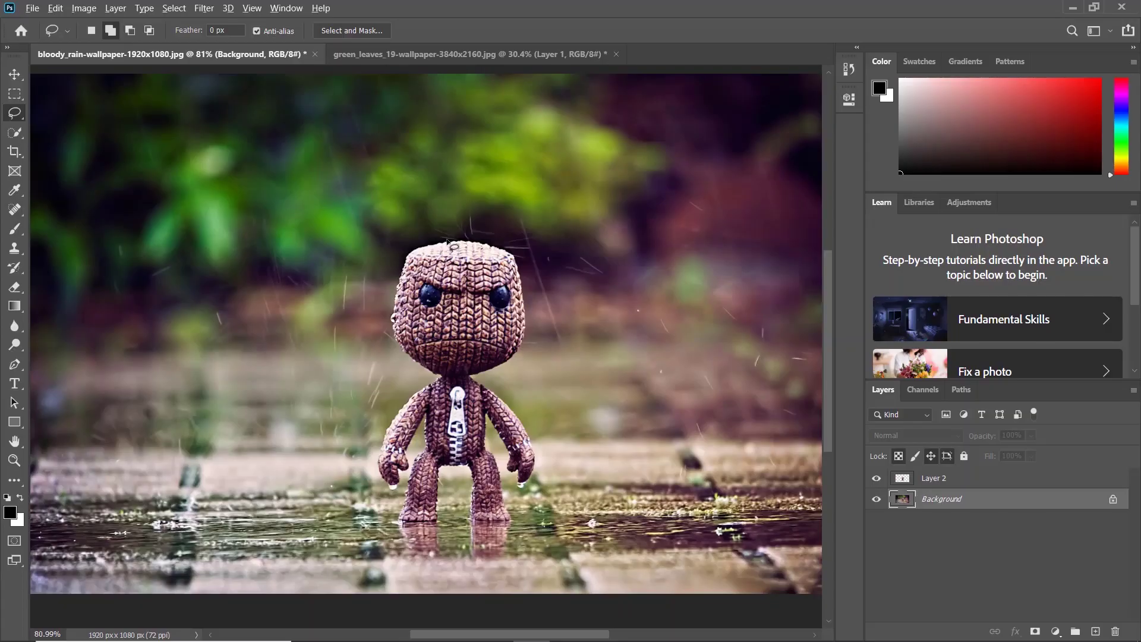
# - Pick the Lasso tool and set it to add to the existing selection, ready at the figure's head
pyautogui.scroll(8, 473, 283)
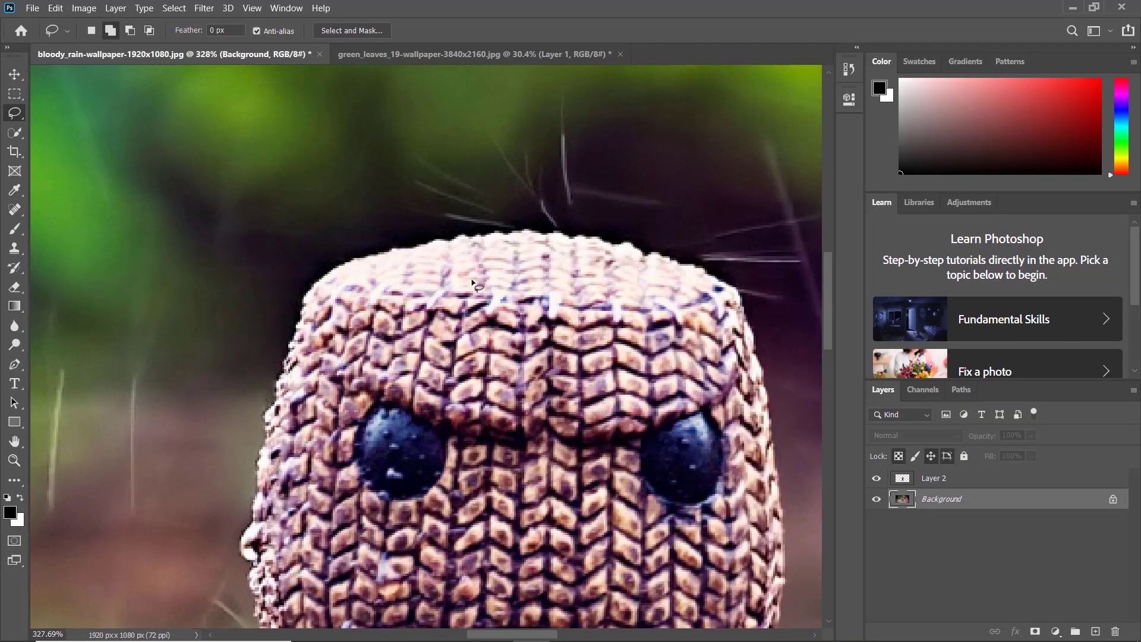
pyautogui.scroll(1, 473, 282)
pyautogui.moveTo(537, 262); pyautogui.dragTo(470, 291)
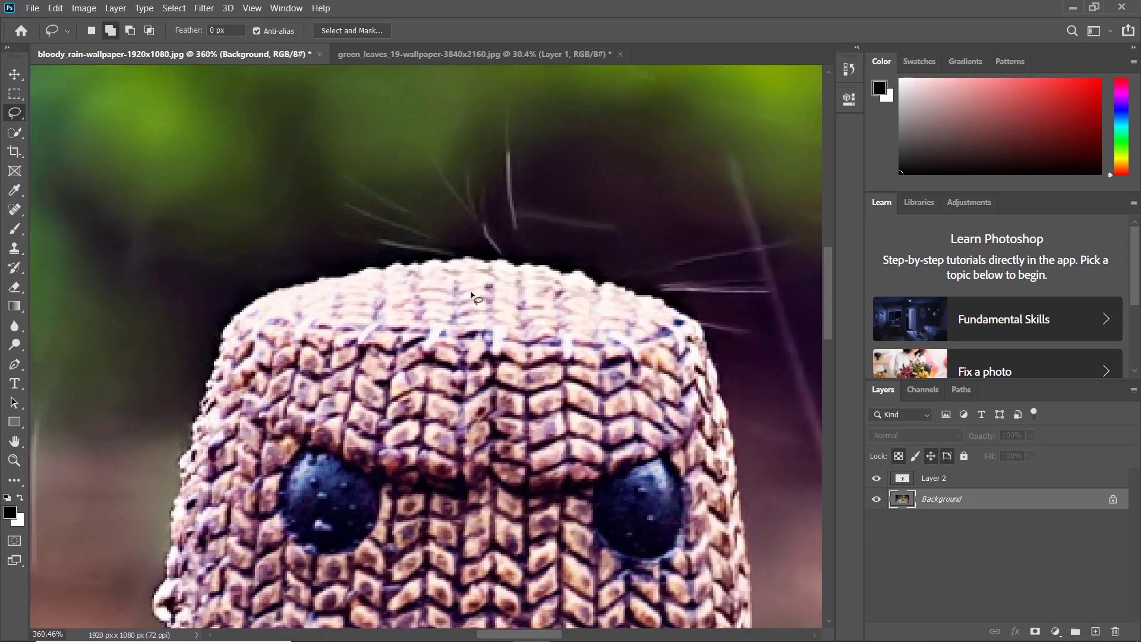
pyautogui.press('l')
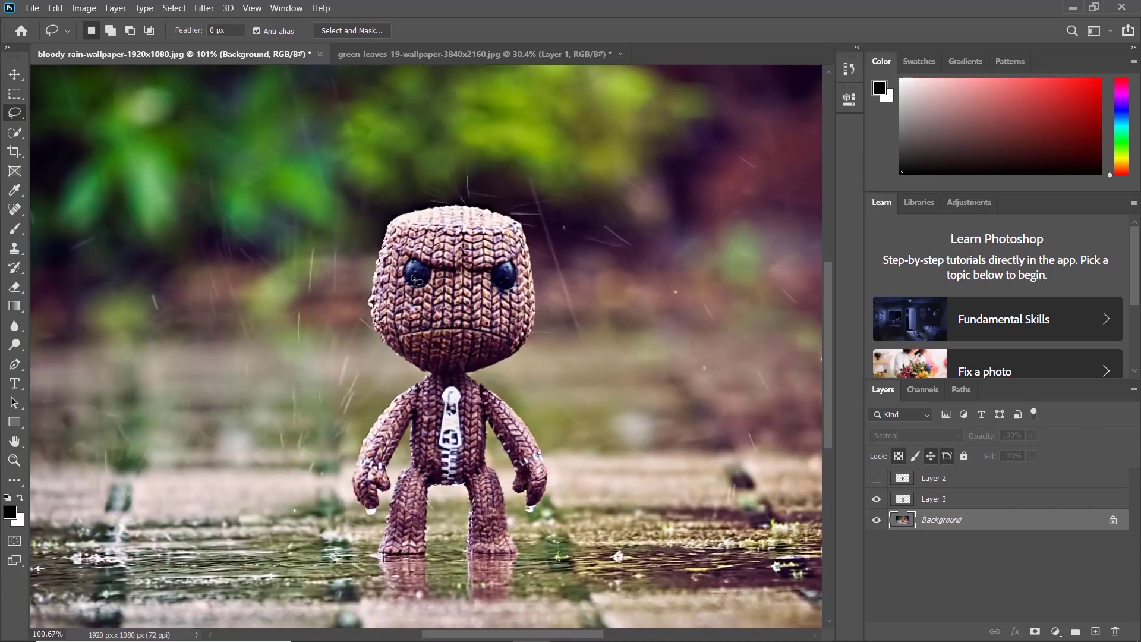
pyautogui.moveTo(429, 311)
pyautogui.mouseDown()
pyautogui.moveTo(439, 318)
pyautogui.moveTo(458, 269)
pyautogui.mouseUp()
pyautogui.moveTo(488, 326); pyautogui.dragTo(470, 314)
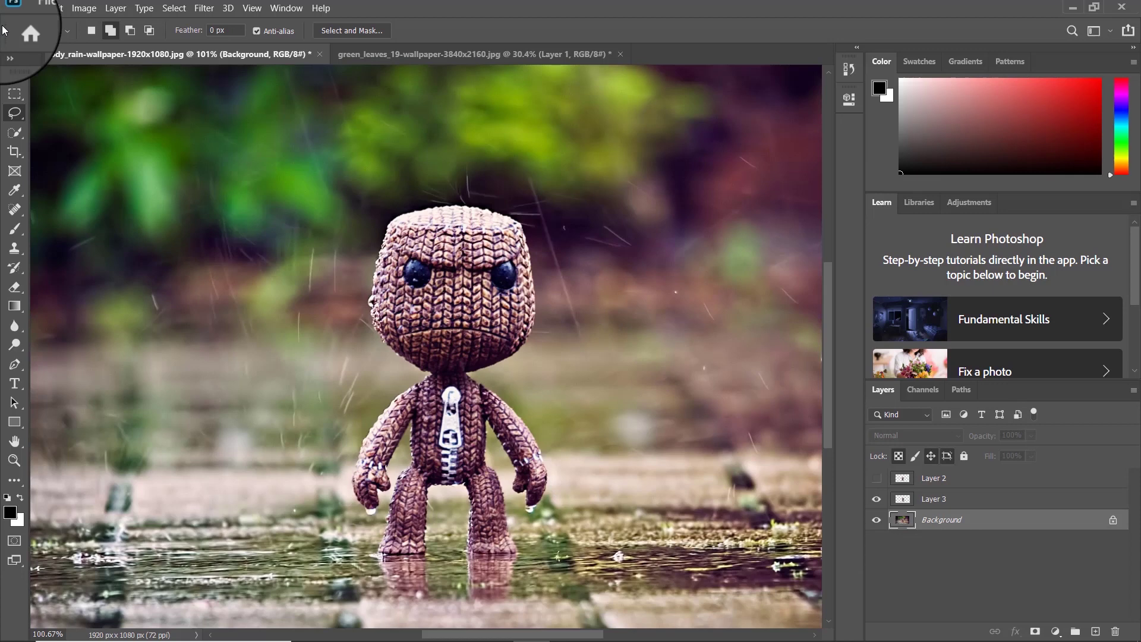
pyautogui.click(109, 31)
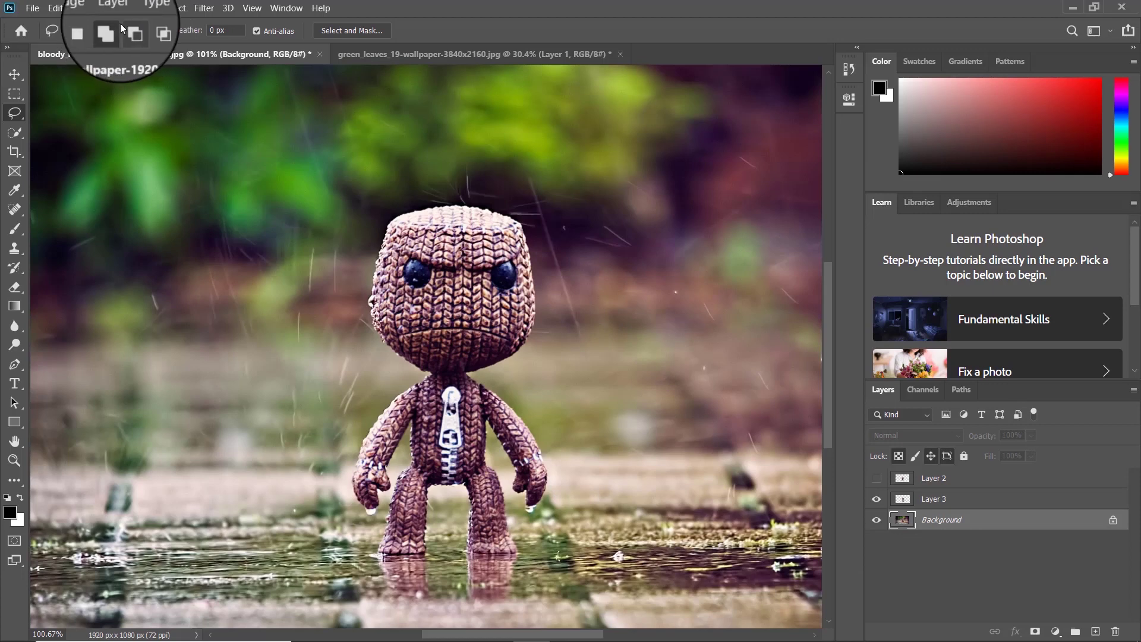
# - Select the figure's whole head down to the neck with freehand Lasso outlines on the Background layer
pyautogui.moveTo(235, 324); pyautogui.dragTo(295, 293)
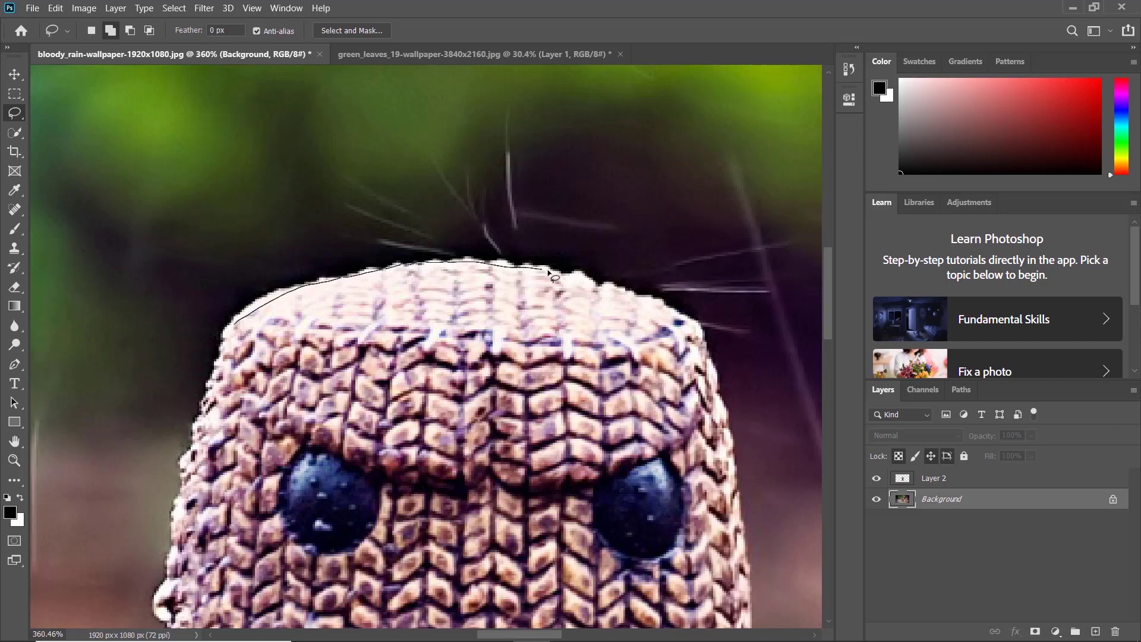
pyautogui.moveTo(548, 271)
pyautogui.mouseDown()
pyautogui.moveTo(750, 527)
pyautogui.moveTo(723, 553)
pyautogui.mouseUp()
pyautogui.moveTo(233, 327)
pyautogui.mouseDown()
pyautogui.moveTo(209, 388)
pyautogui.moveTo(740, 544)
pyautogui.mouseUp()
pyautogui.moveTo(475, 564); pyautogui.dragTo(473, 206)
pyautogui.moveTo(160, 272)
pyautogui.mouseDown()
pyautogui.moveTo(342, 478)
pyautogui.moveTo(535, 505)
pyautogui.moveTo(678, 380)
pyautogui.moveTo(707, 267)
pyautogui.mouseUp()
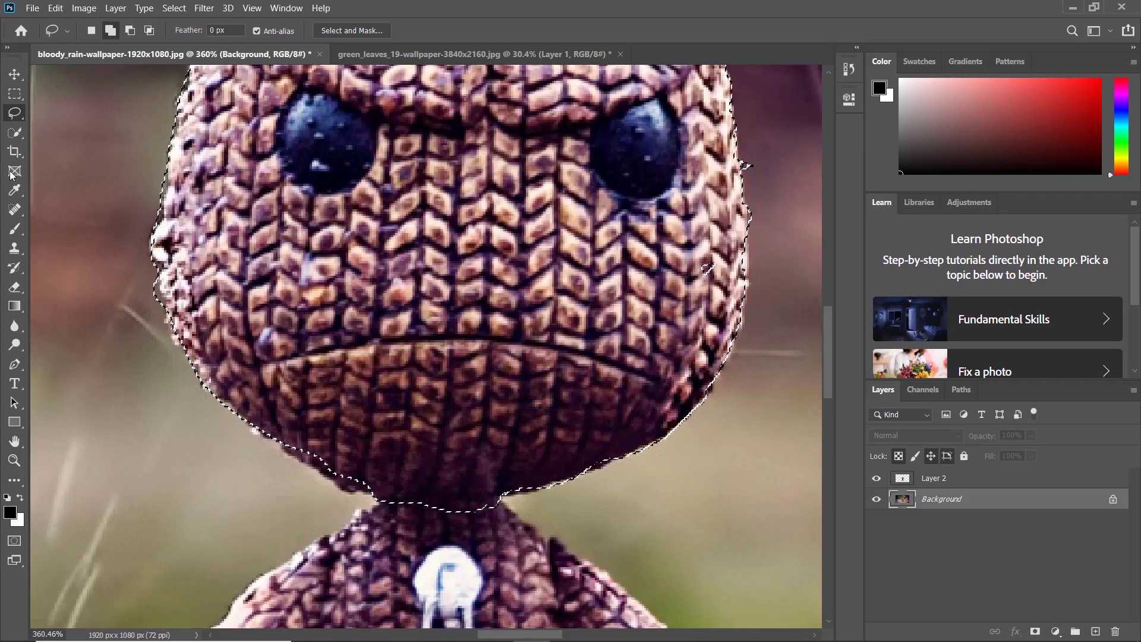
# - Add the figure's torso, arms and left leg to the selection with freehand Lasso outlines
pyautogui.scroll(-5, 416, 178)
pyautogui.moveTo(416, 178)
pyautogui.mouseDown()
pyautogui.moveTo(308, 259)
pyautogui.moveTo(170, 463)
pyautogui.moveTo(351, 411)
pyautogui.moveTo(484, 443)
pyautogui.moveTo(444, 184)
pyautogui.mouseUp()
pyautogui.moveTo(541, 173)
pyautogui.mouseDown()
pyautogui.moveTo(799, 508)
pyautogui.moveTo(623, 512)
pyautogui.moveTo(487, 202)
pyautogui.mouseUp()
pyautogui.moveTo(440, 182); pyautogui.dragTo(441, 160)
pyautogui.moveTo(169, 466); pyautogui.dragTo(381, 291)
pyautogui.moveTo(381, 291)
pyautogui.mouseDown()
pyautogui.moveTo(357, 430)
pyautogui.moveTo(470, 339)
pyautogui.moveTo(494, 292)
pyautogui.mouseUp()
pyautogui.moveTo(496, 447)
pyautogui.mouseDown()
pyautogui.moveTo(516, 218)
pyautogui.moveTo(606, 413)
pyautogui.moveTo(633, 209)
pyautogui.mouseUp()
pyautogui.scroll(4, 573, 443)
pyautogui.moveTo(416, 238); pyautogui.dragTo(417, 455)
pyautogui.moveTo(409, 154)
pyautogui.mouseDown()
pyautogui.moveTo(307, 565)
pyautogui.moveTo(740, 579)
pyautogui.mouseUp()
pyautogui.moveTo(740, 535); pyautogui.dragTo(69, 567)
pyautogui.scroll(-3, 468, 476)
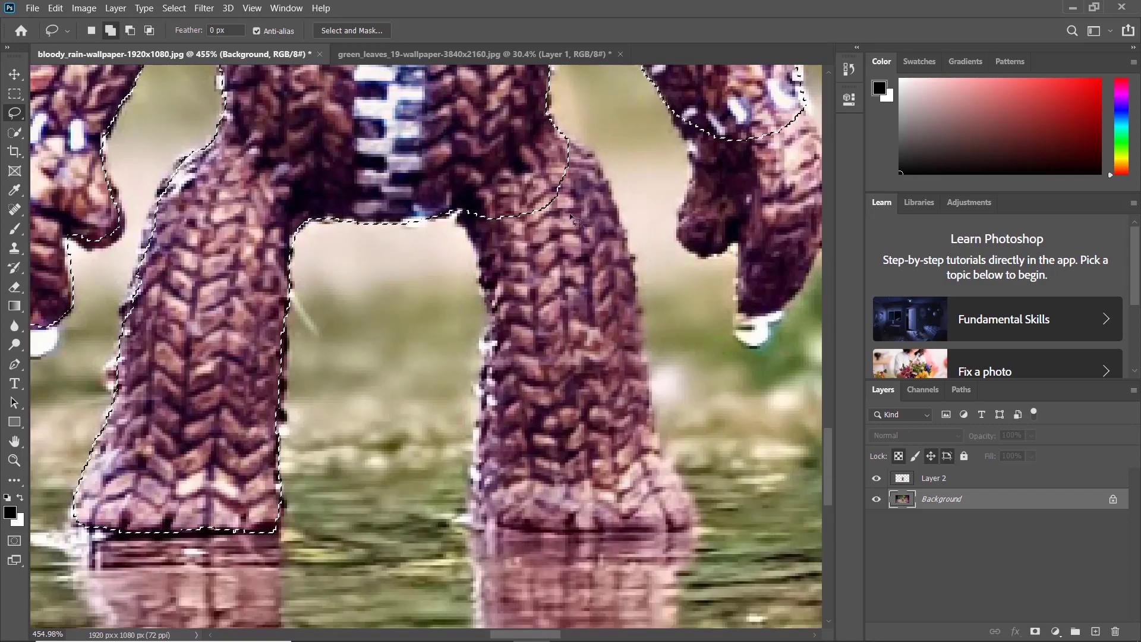
# - Add the figure's right leg and right hand to the Lasso selection, leaving out the water drop
pyautogui.moveTo(568, 140); pyautogui.dragTo(696, 533)
pyautogui.moveTo(468, 239); pyautogui.dragTo(462, 209)
pyautogui.moveTo(693, 196); pyautogui.dragTo(434, 419)
pyautogui.moveTo(545, 326); pyautogui.dragTo(571, 441)
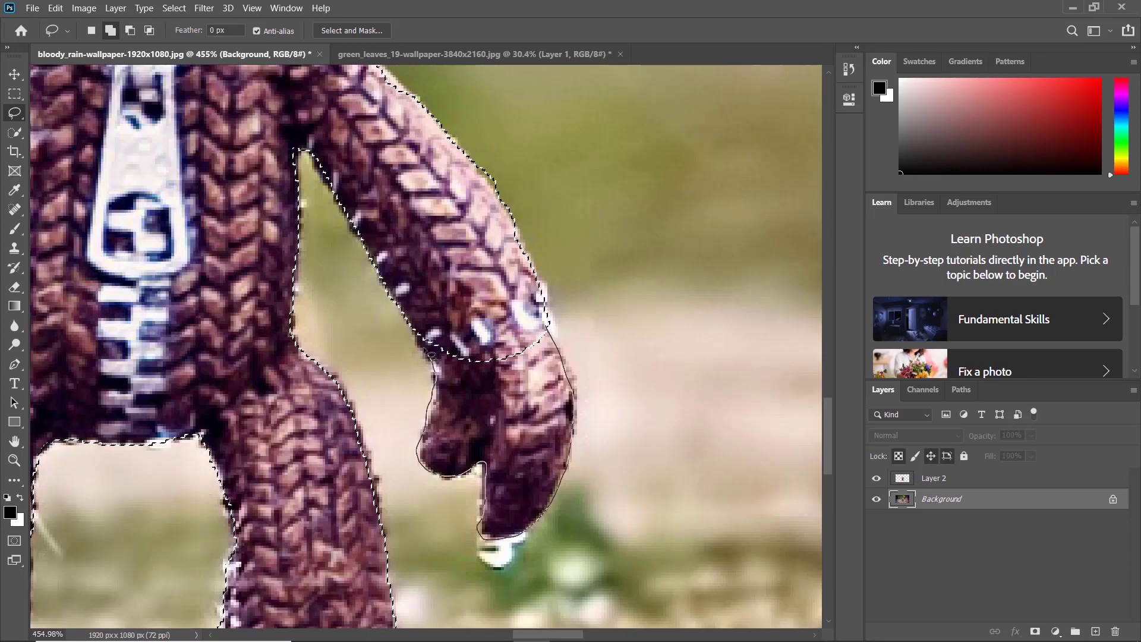
pyautogui.moveTo(432, 355); pyautogui.dragTo(432, 357)
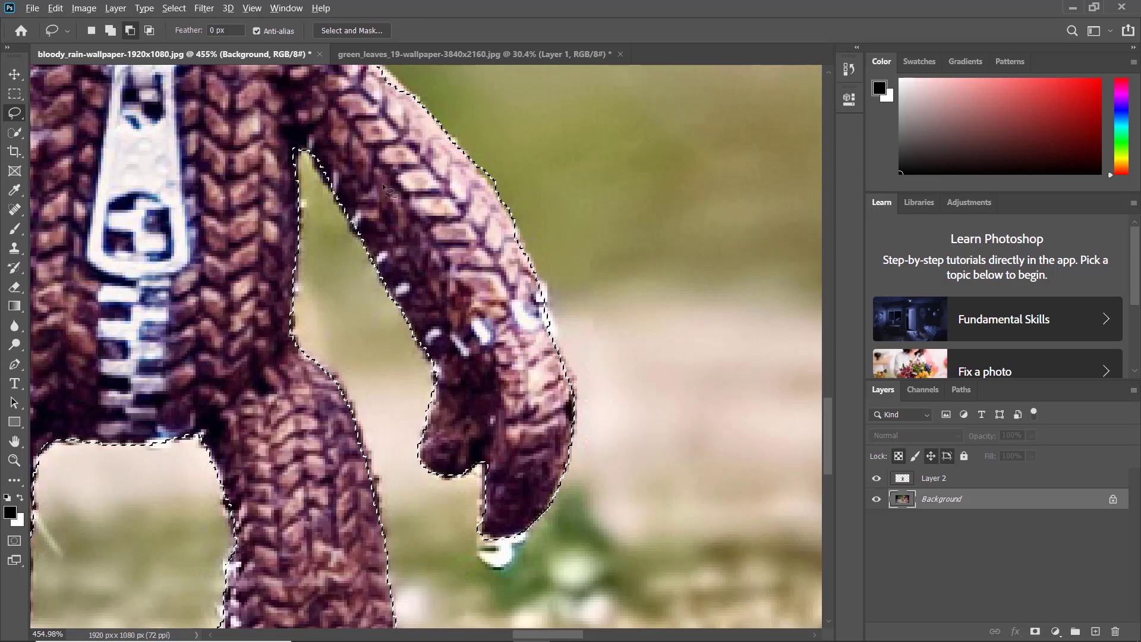
# - Check the outline around the whole figure and copy the selected figure to a new layer
pyautogui.scroll(-10, 390, 191)
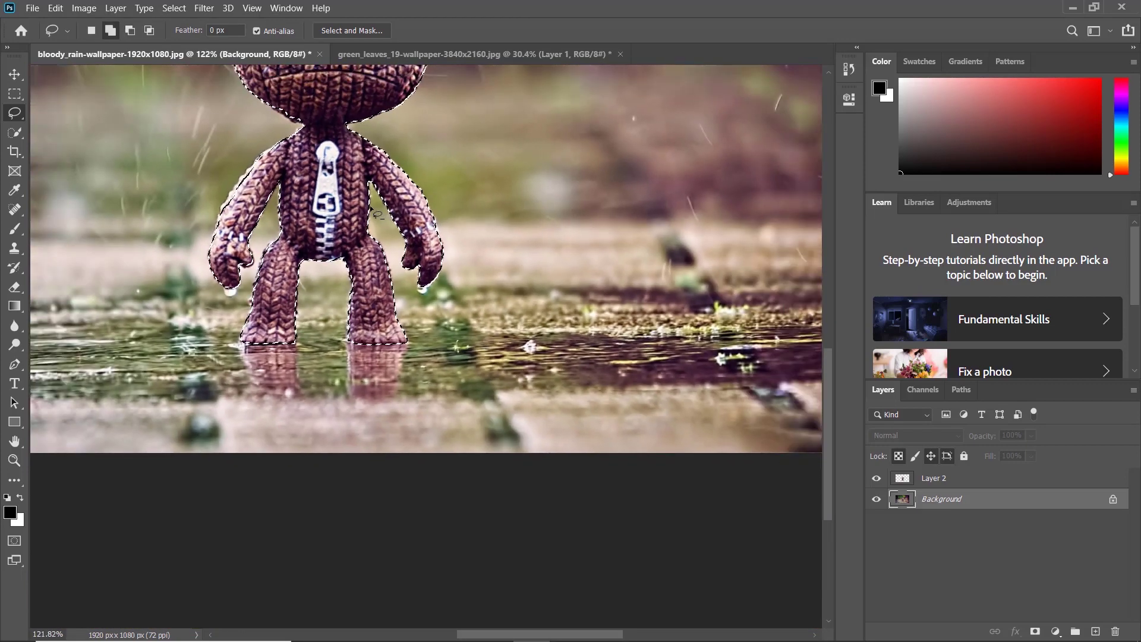
pyautogui.scroll(-5, 376, 214)
pyautogui.scroll(3, 450, 397)
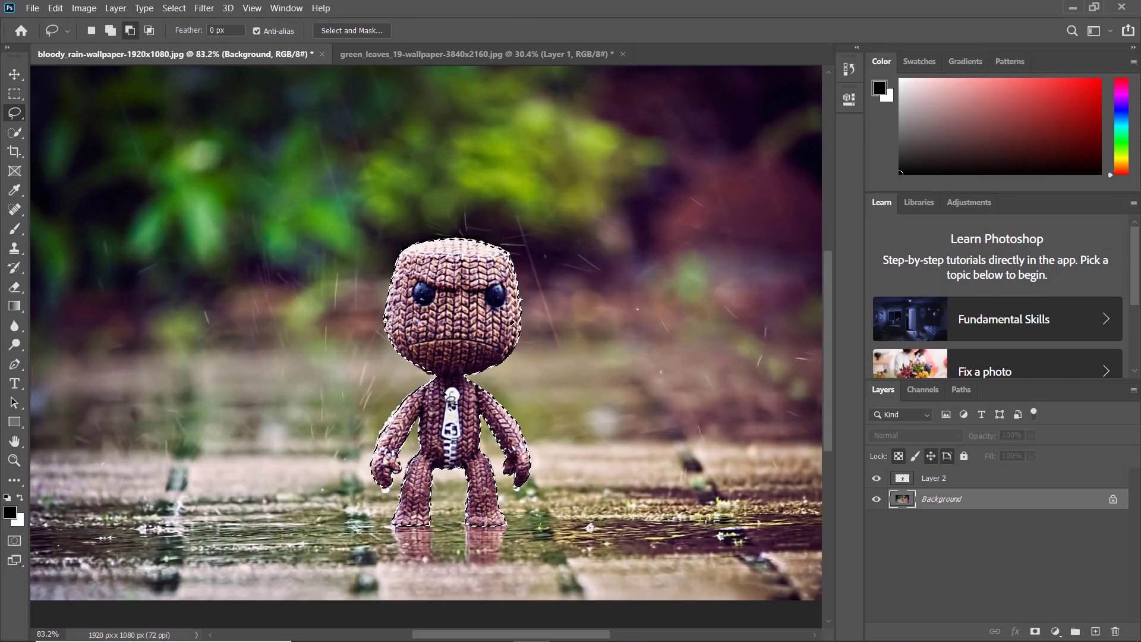
pyautogui.scroll(2, 452, 397)
pyautogui.press('shift')
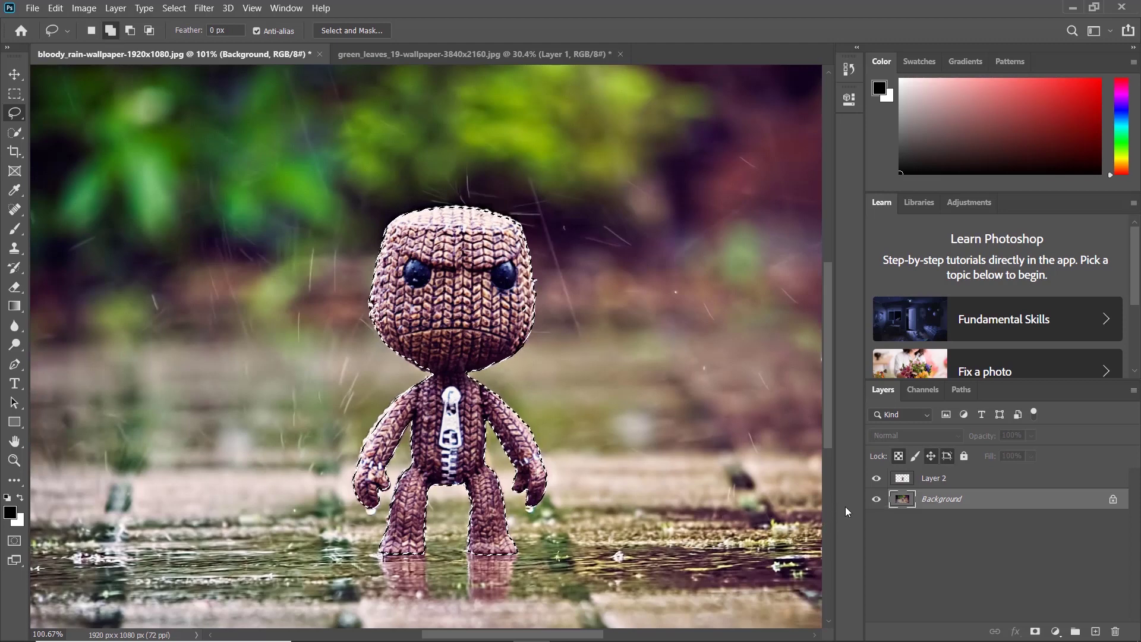
pyautogui.hotkey('ctrl', 'j')
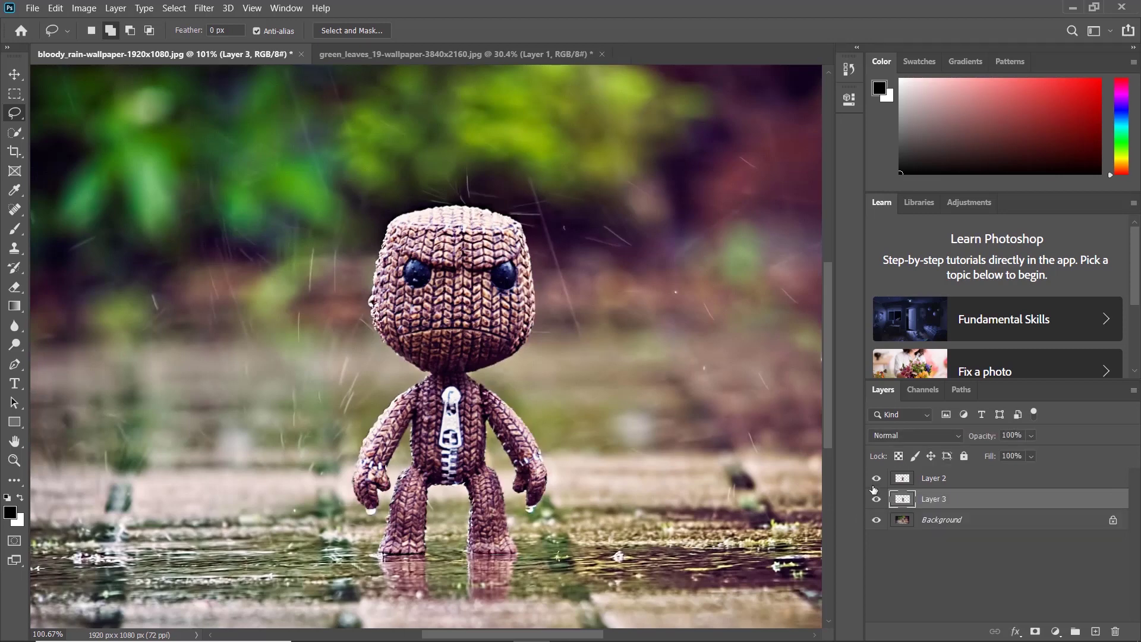
# - Inspect the cut-out with Layer 2 and the Background hidden, then show and select the Background layer again
pyautogui.click(878, 520)
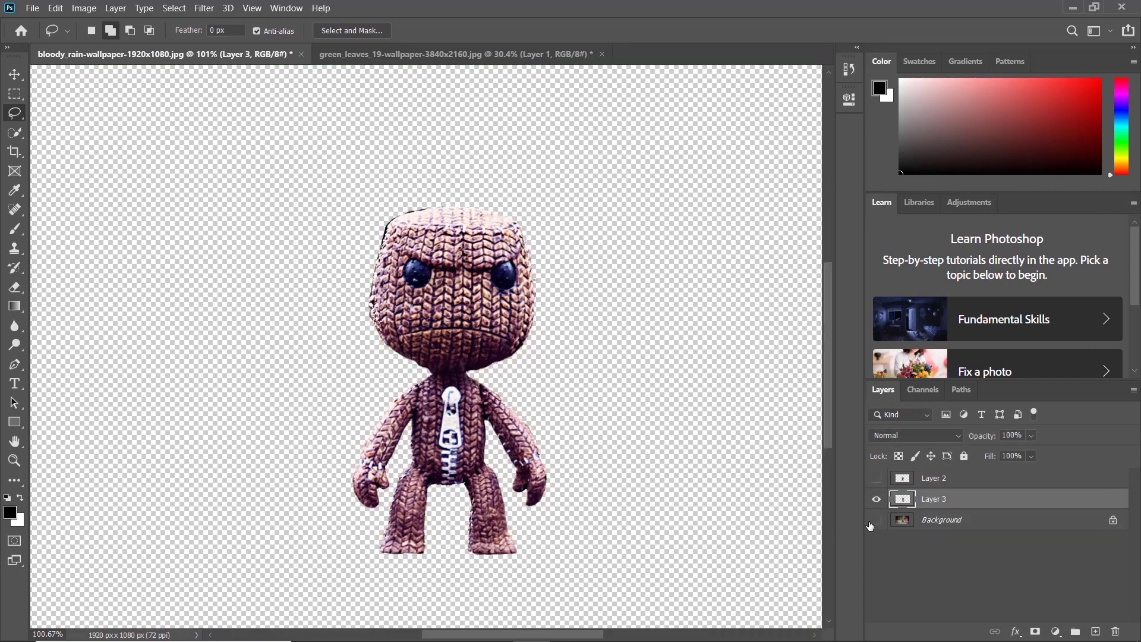
pyautogui.click(877, 521)
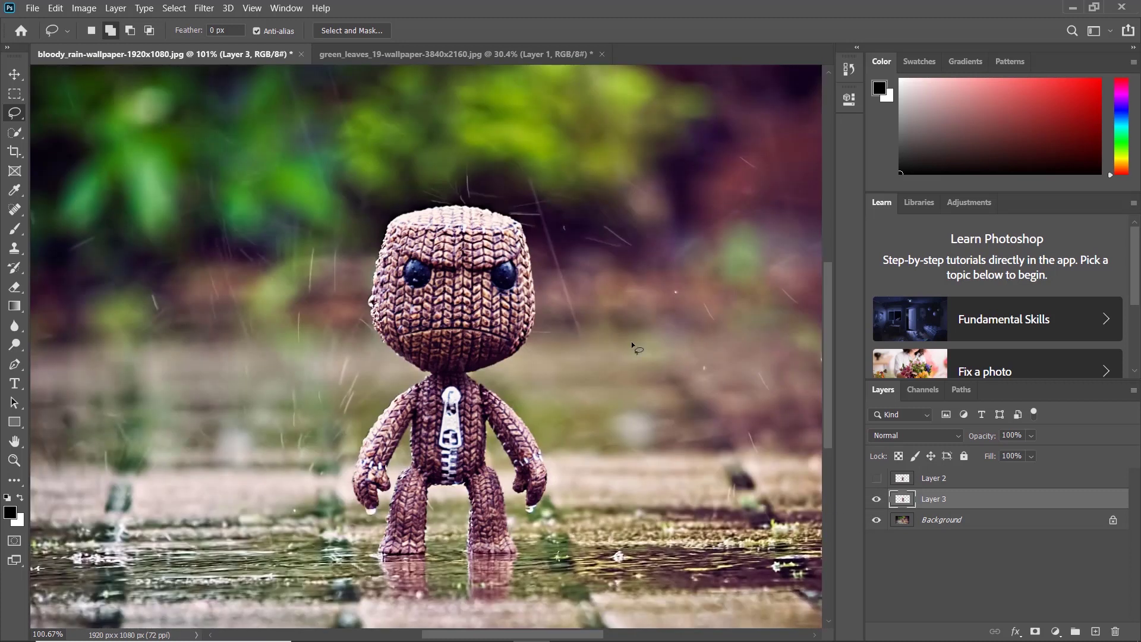
pyautogui.click(939, 521)
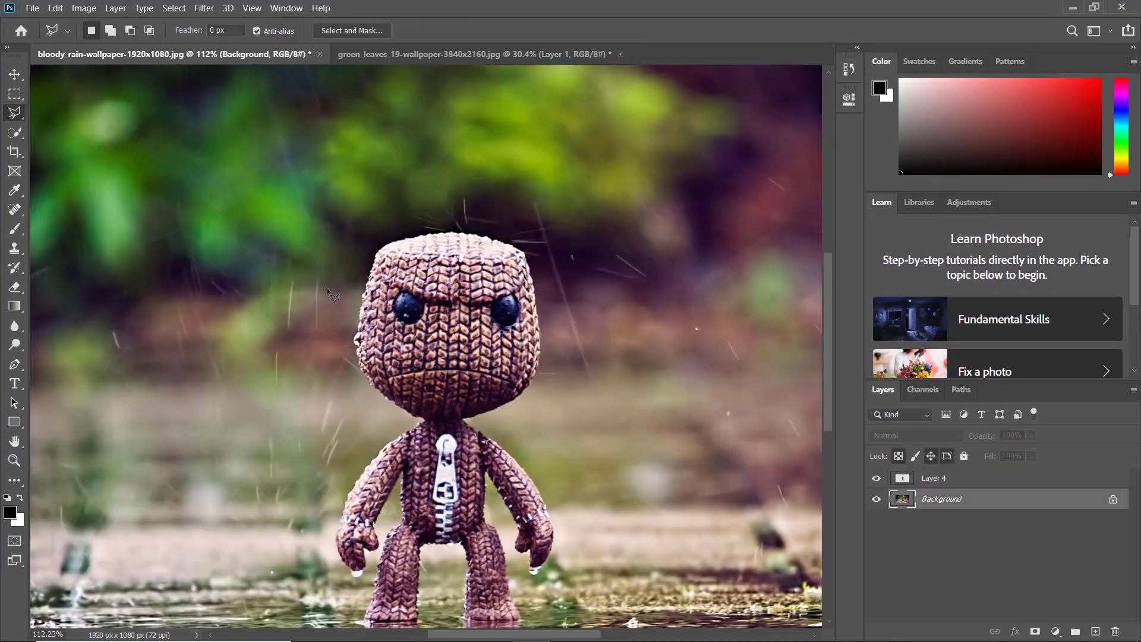
# - Trace the head's top and right side down to the neck with the Polygonal Lasso, starting at its upper-left corner
pyautogui.press('l')
pyautogui.scroll(5, 335, 260)
pyautogui.scroll(1, 378, 247)
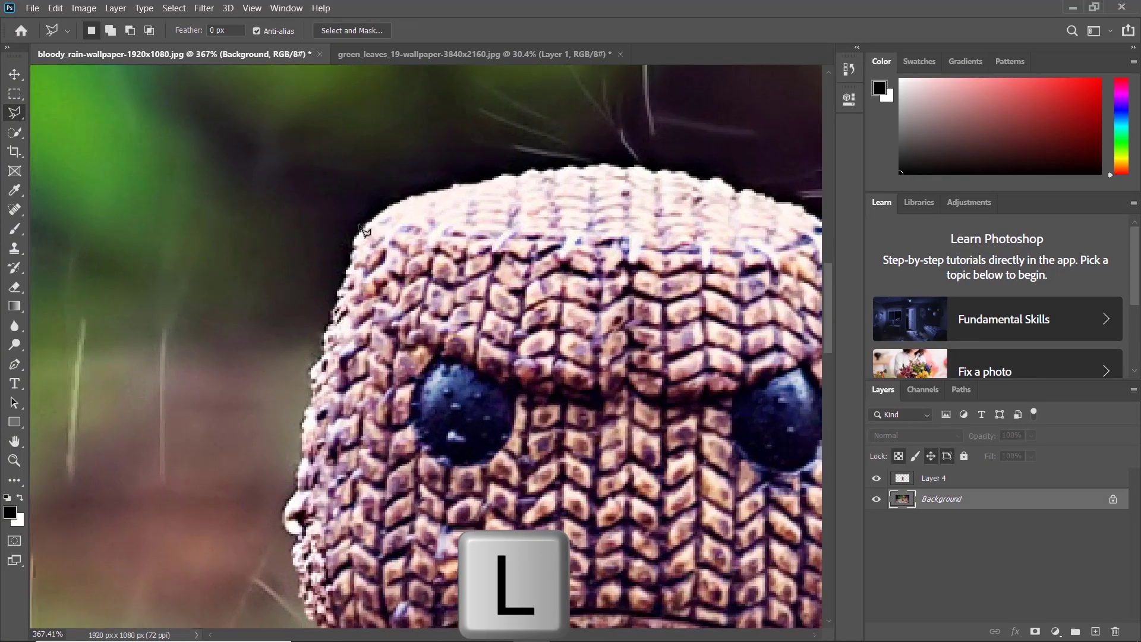
pyautogui.click(358, 234)
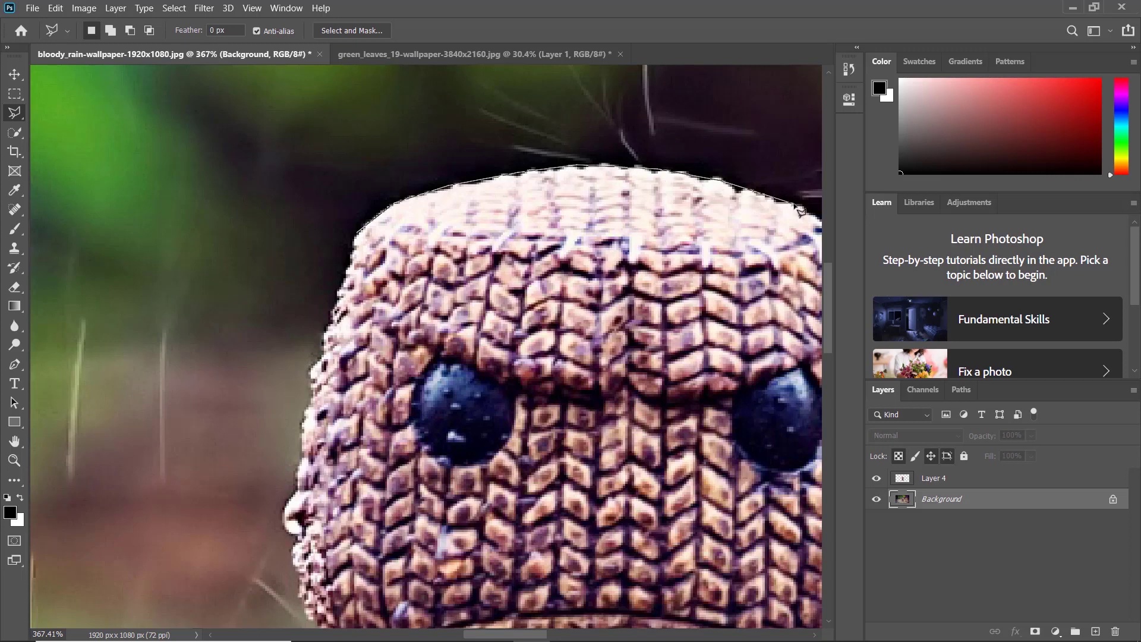
pyautogui.moveTo(806, 212); pyautogui.dragTo(602, 160)
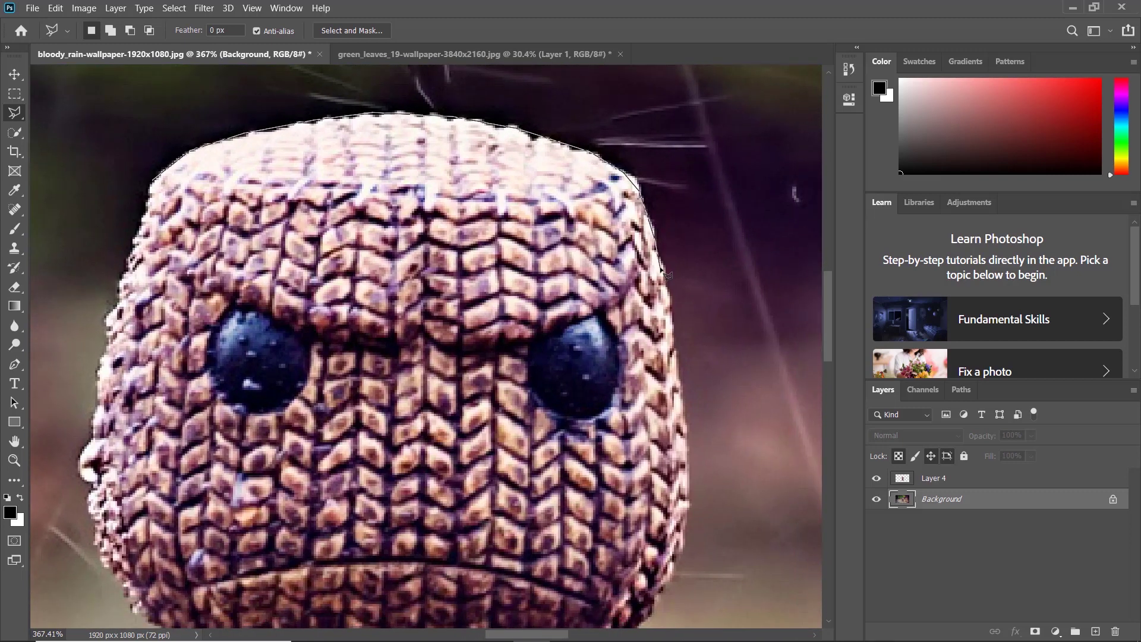
pyautogui.click(672, 324)
pyautogui.click(683, 395)
pyautogui.scroll(-2, 692, 477)
pyautogui.click(621, 504)
pyautogui.click(437, 585)
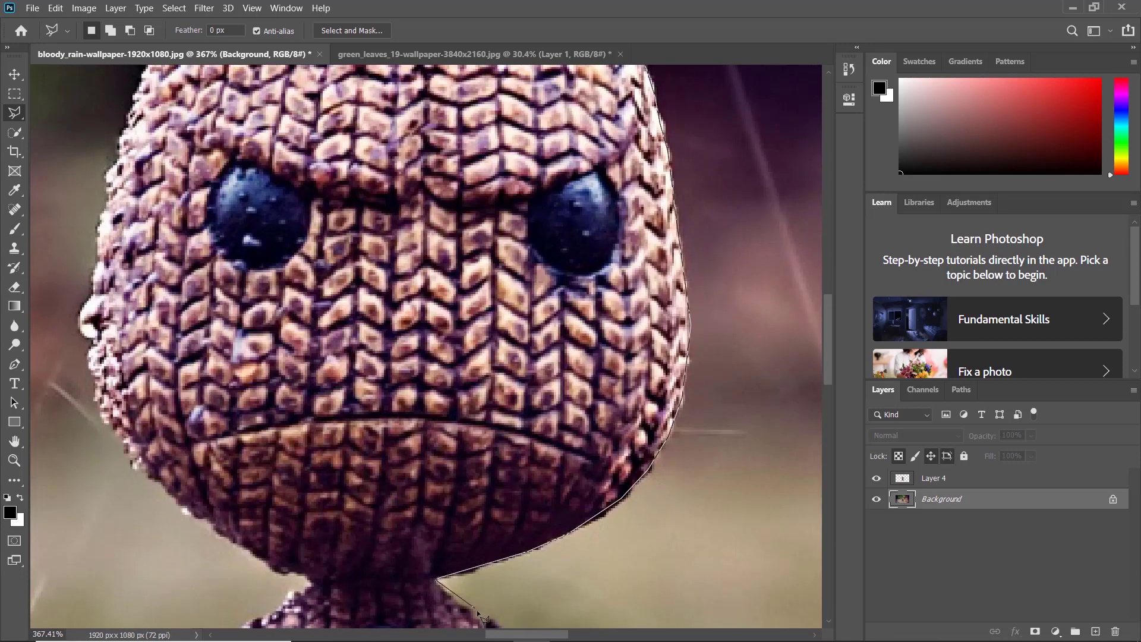
# - Continue the polygonal outline around the figure's right arm and hand, up to the armpit and down to the hip
pyautogui.scroll(-3, 439, 583)
pyautogui.click(606, 512)
pyautogui.scroll(-3, 660, 579)
pyautogui.click(732, 569)
pyautogui.scroll(-3, 731, 568)
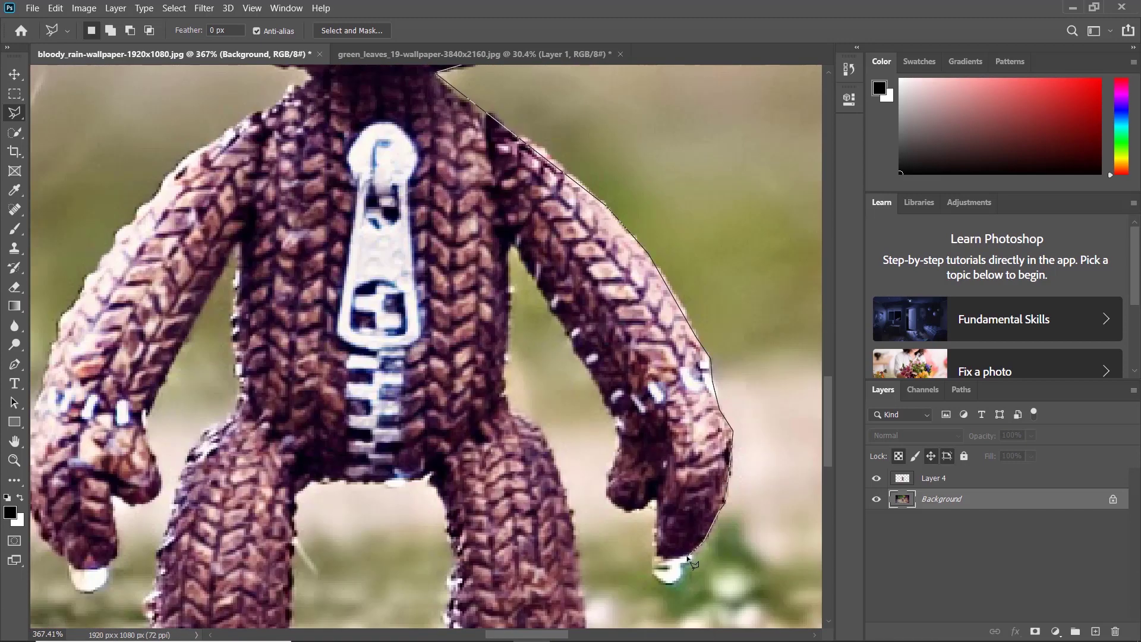
pyautogui.click(512, 246)
pyautogui.click(504, 386)
pyautogui.click(546, 435)
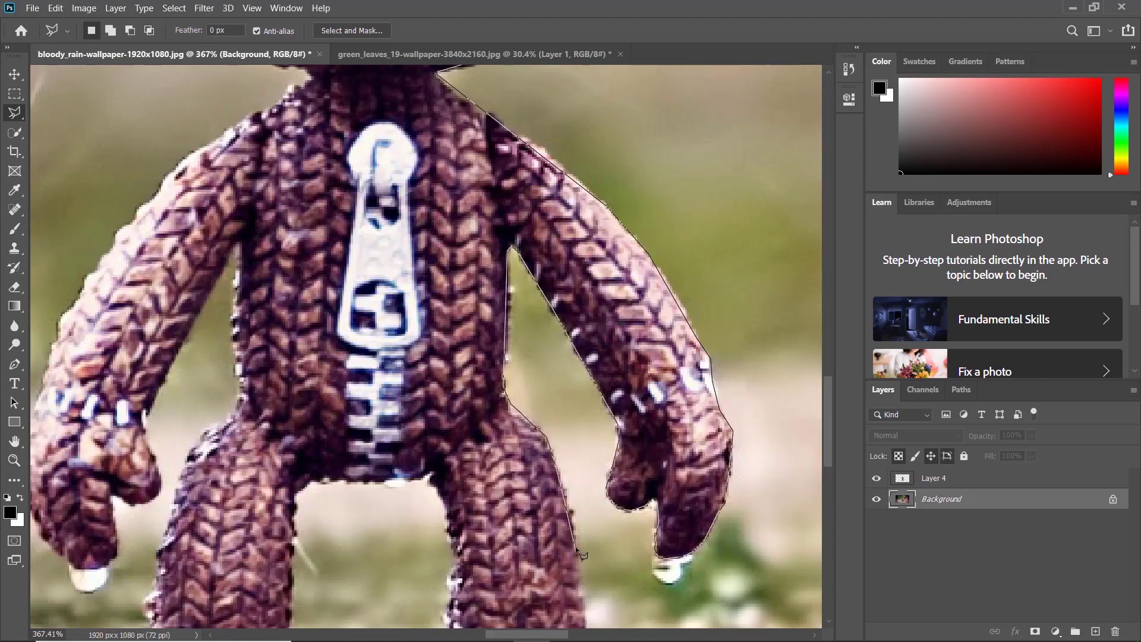
# - Continue the polygonal outline around the figure's right leg and foot and across the crotch
pyautogui.scroll(-3, 575, 521)
pyautogui.click(589, 526)
pyautogui.click(615, 566)
pyautogui.click(616, 594)
pyautogui.click(483, 593)
pyautogui.click(442, 585)
pyautogui.click(459, 427)
pyautogui.click(425, 337)
pyautogui.click(295, 356)
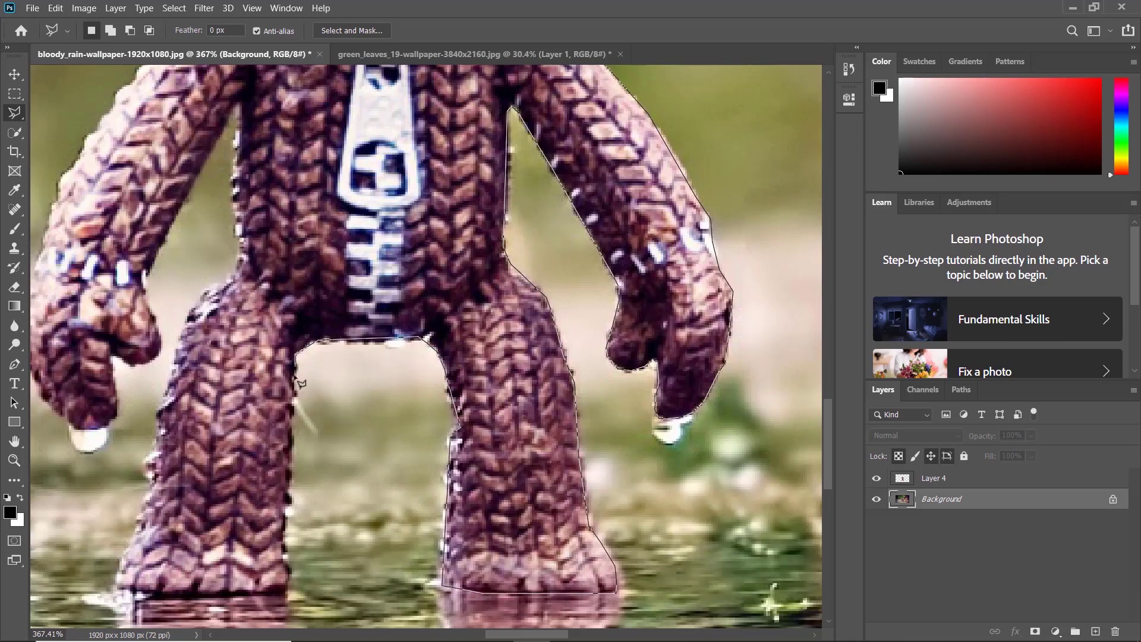
# - Continue the polygonal outline around the left leg, up the torso's left side and down the inner left arm
pyautogui.click(287, 563)
pyautogui.click(115, 588)
pyautogui.click(160, 428)
pyautogui.click(189, 321)
pyautogui.click(197, 298)
pyautogui.click(237, 261)
pyautogui.click(240, 107)
pyautogui.click(144, 282)
pyautogui.click(144, 361)
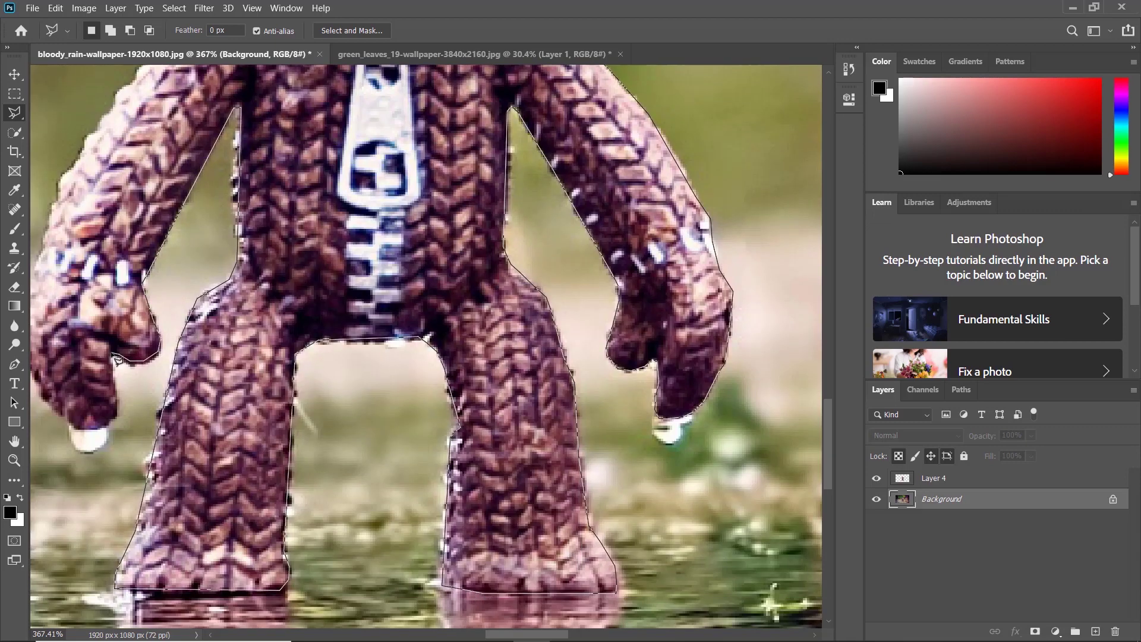
# - Trace the left hand, outer left arm and left side of the head to close the polygonal selection
pyautogui.click(77, 431)
pyautogui.hscroll(-3, 76, 431)
pyautogui.click(208, 250)
pyautogui.click(356, 88)
pyautogui.scroll(4, 356, 88)
pyautogui.scroll(5, 476, 464)
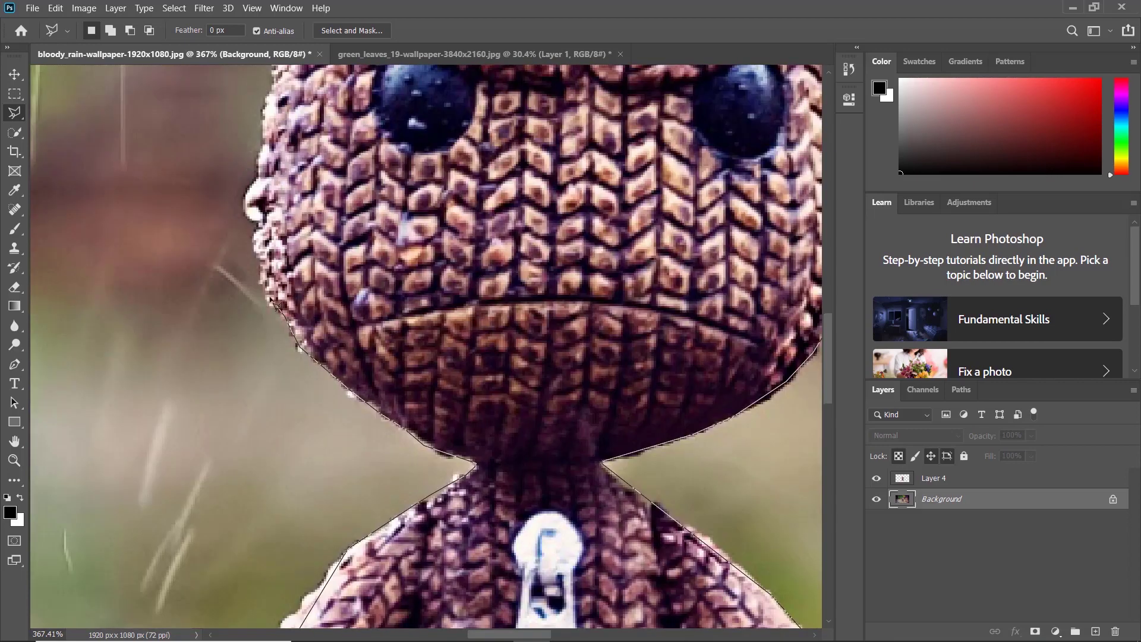
pyautogui.click(286, 78)
pyautogui.scroll(3, 470, 288)
# - Copy the selected figure to a new layer and inspect the cut-out with the other layers hidden
pyautogui.hotkey('ctrl', 'j')
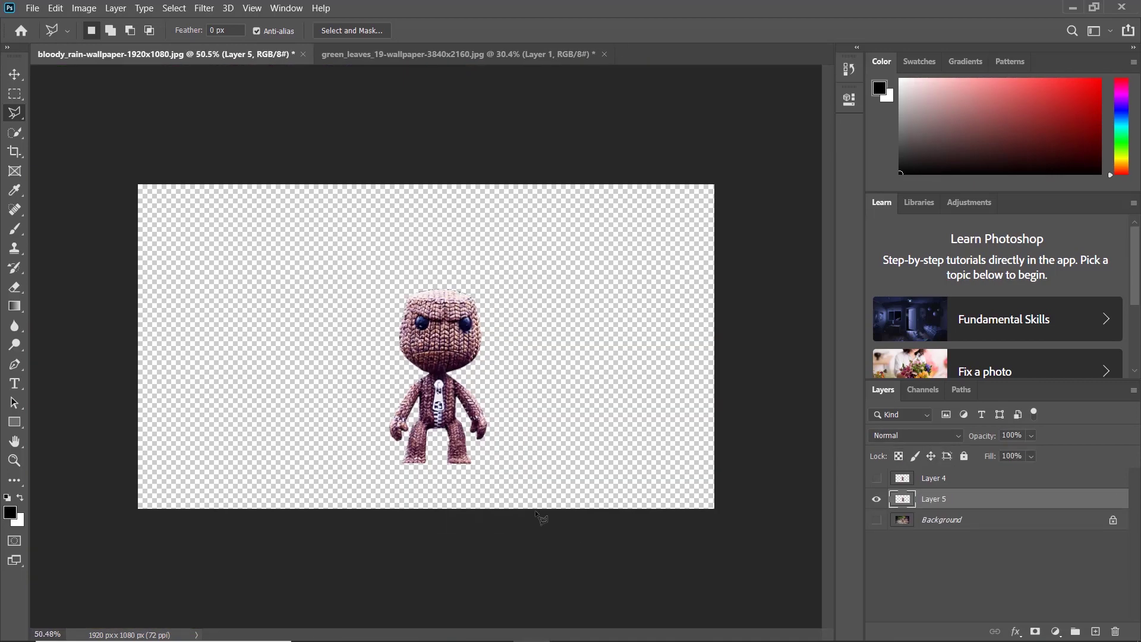
pyautogui.scroll(5, 535, 510)
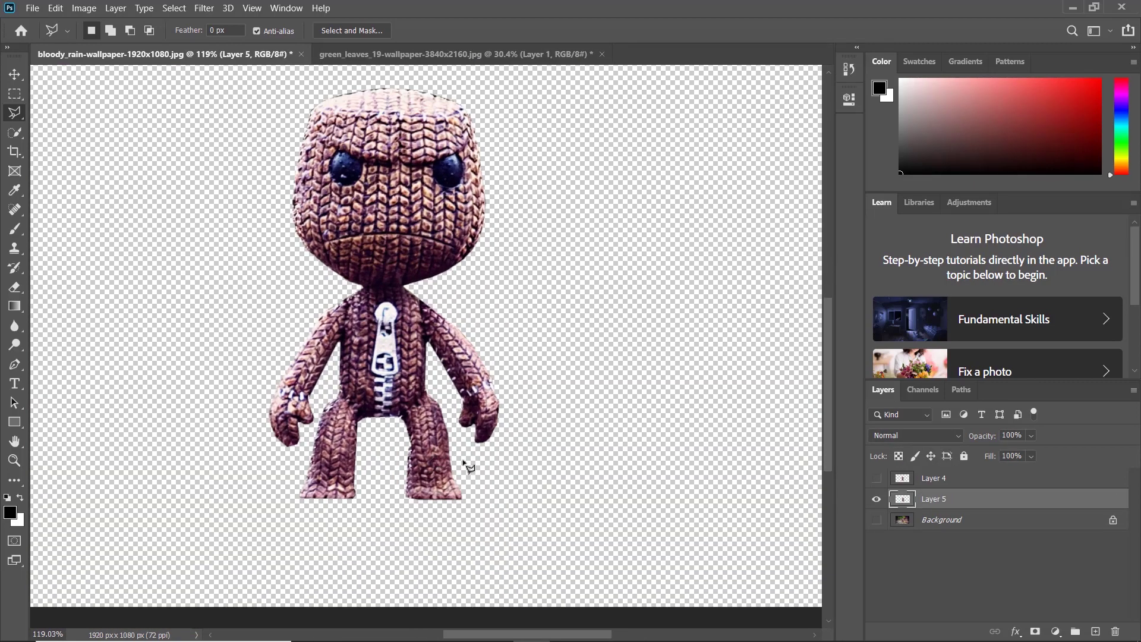
pyautogui.scroll(-3, 469, 467)
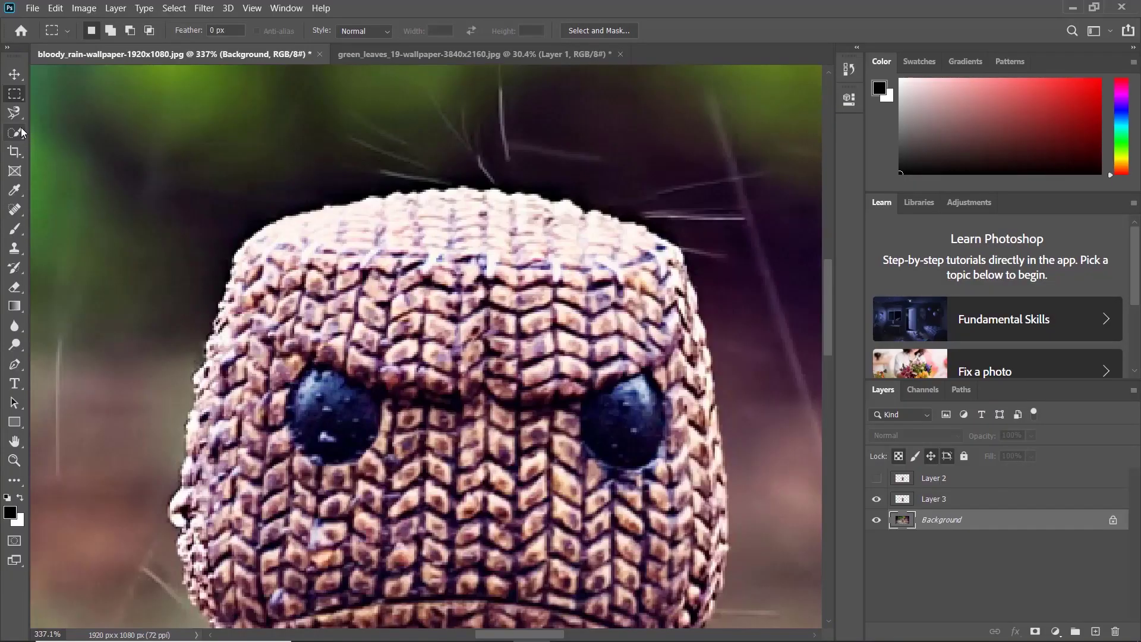
# - Trace the head's top and right edge with the Magnetic Lasso and close the selection near the mouth's right corner
pyautogui.click(15, 113)
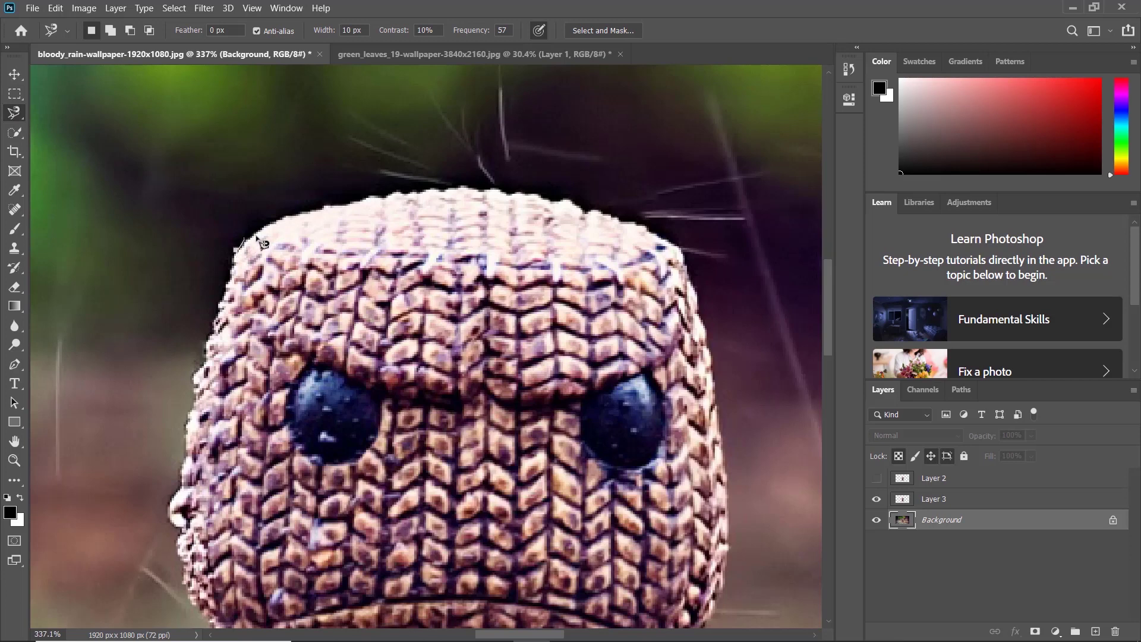
pyautogui.moveTo(397, 203)
pyautogui.mouseDown()
pyautogui.moveTo(521, 197)
pyautogui.moveTo(666, 244)
pyautogui.mouseUp()
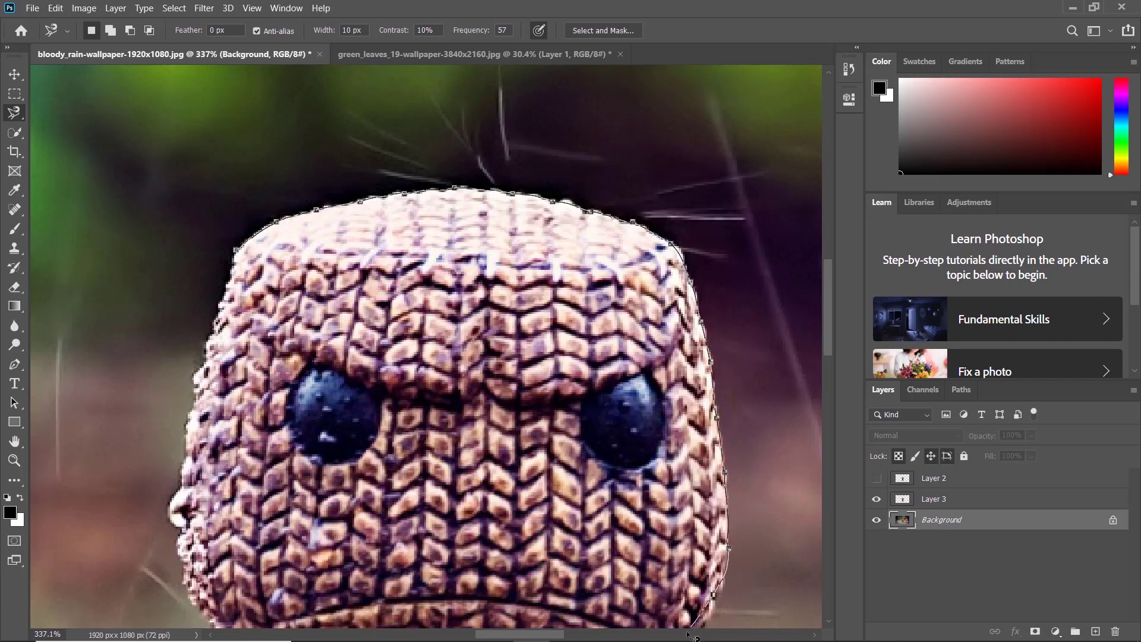
pyautogui.moveTo(691, 636); pyautogui.dragTo(663, 542)
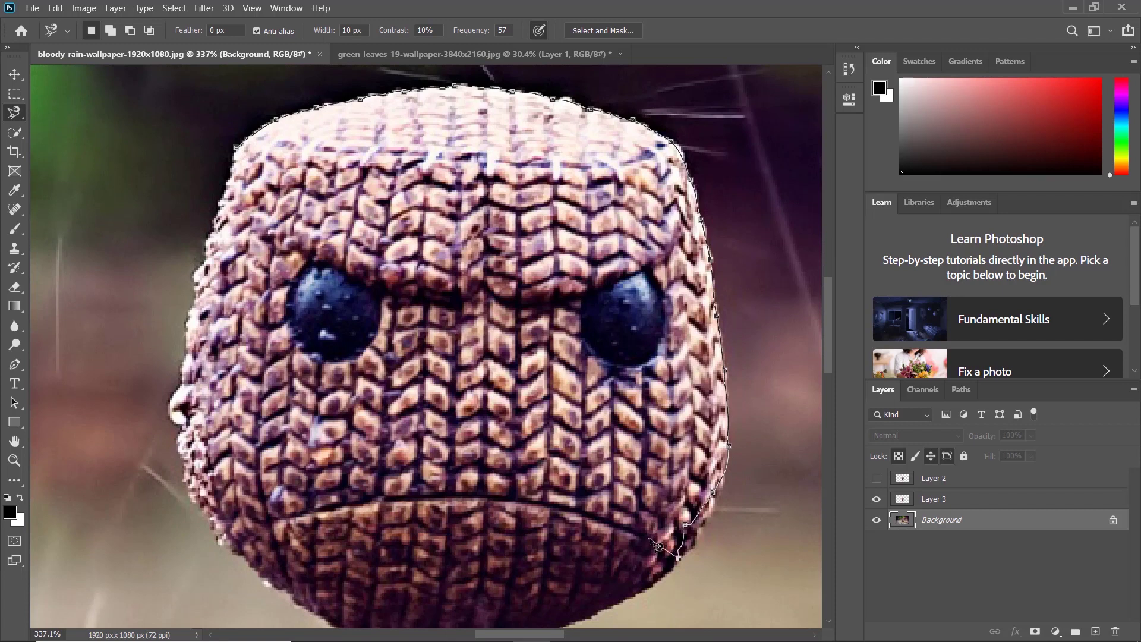
pyautogui.doubleClick(661, 542)
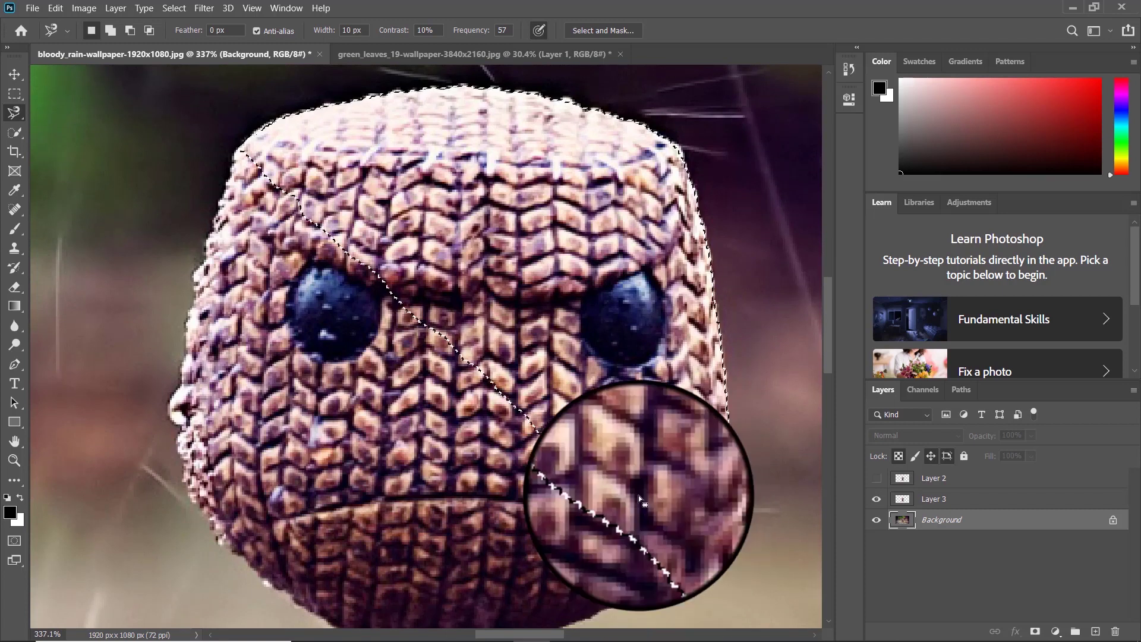
# - Set the Magnetic Lasso to add to the selection and trace the head's left side, its underside and the left arm
pyautogui.click(110, 30)
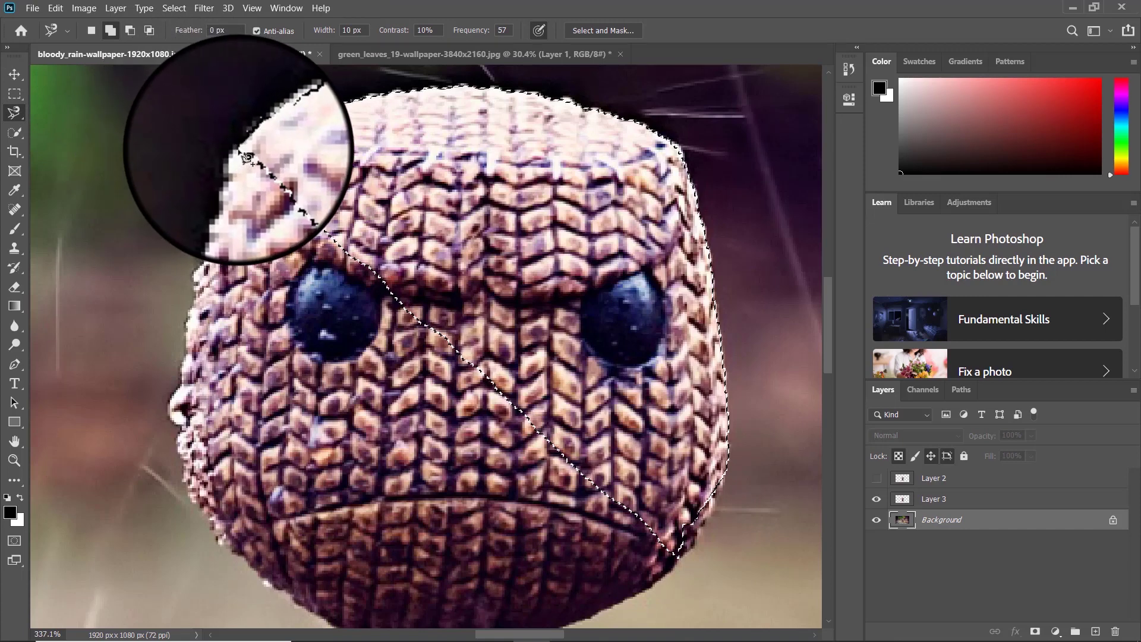
pyautogui.click(238, 150)
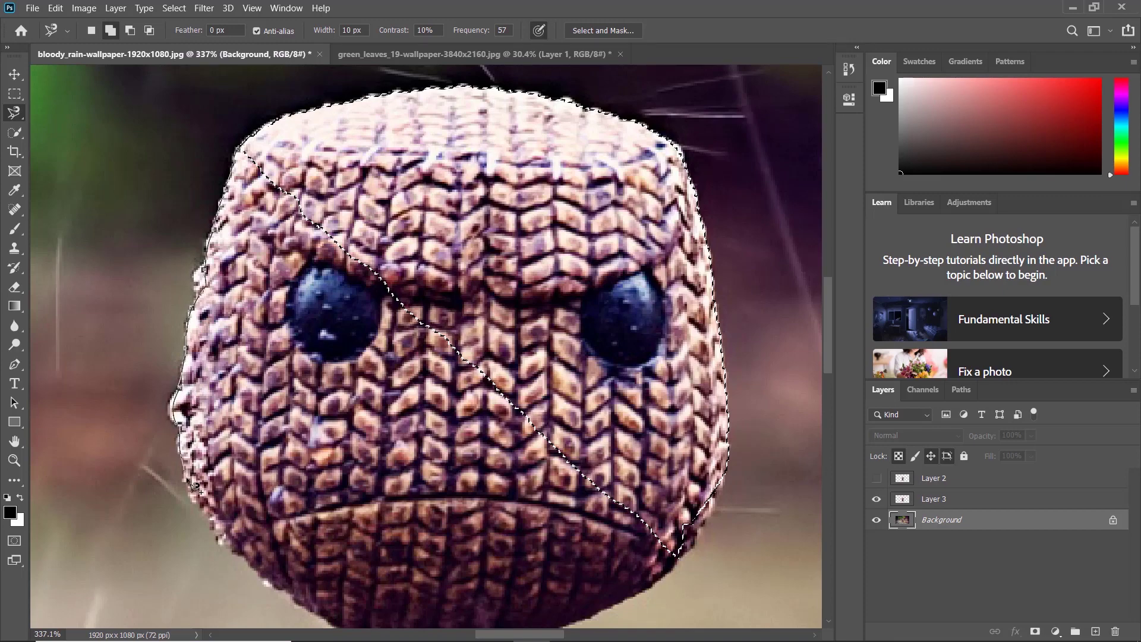
pyautogui.scroll(-5, 223, 535)
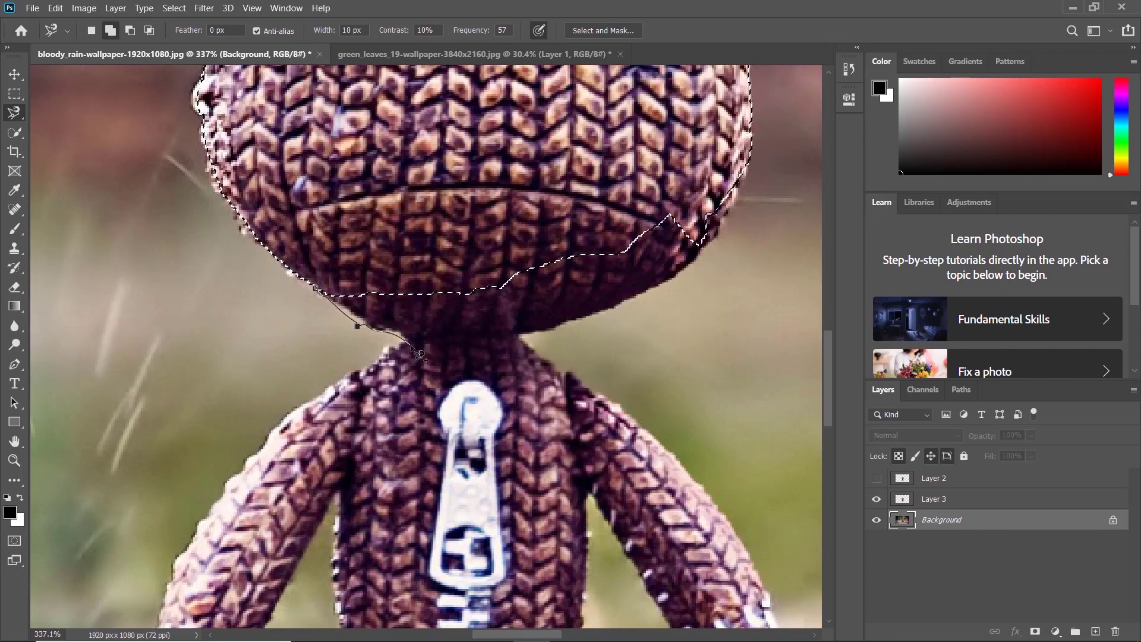
pyautogui.scroll(-2, 208, 404)
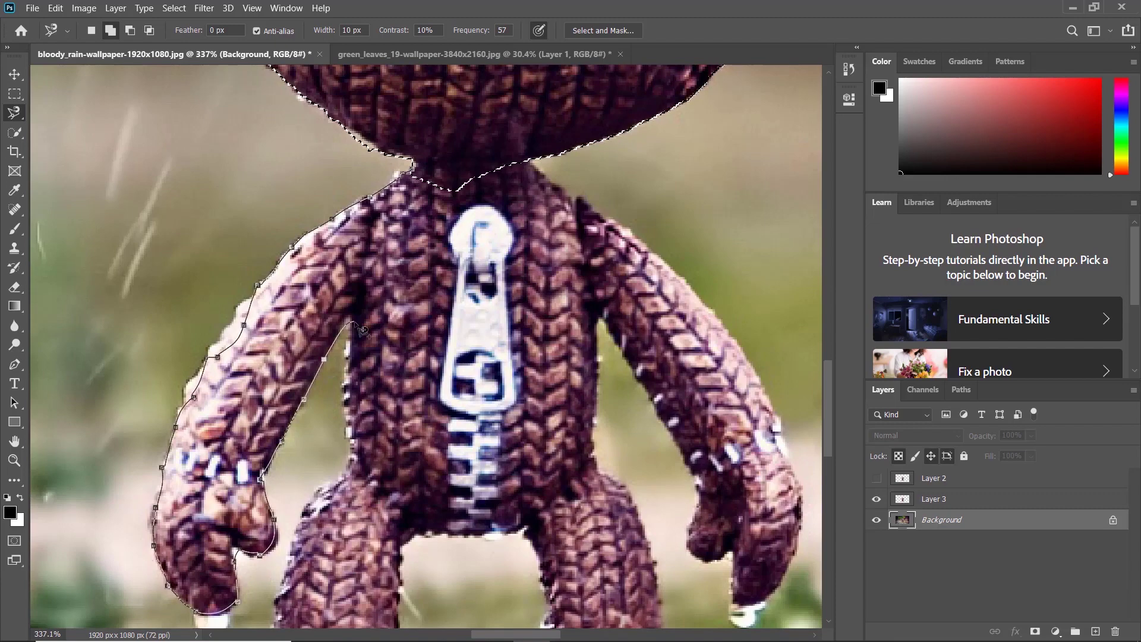
# - Add the lower torso and both legs to the selection by tracing their outlines with the Magnetic Lasso
pyautogui.scroll(-3, 279, 535)
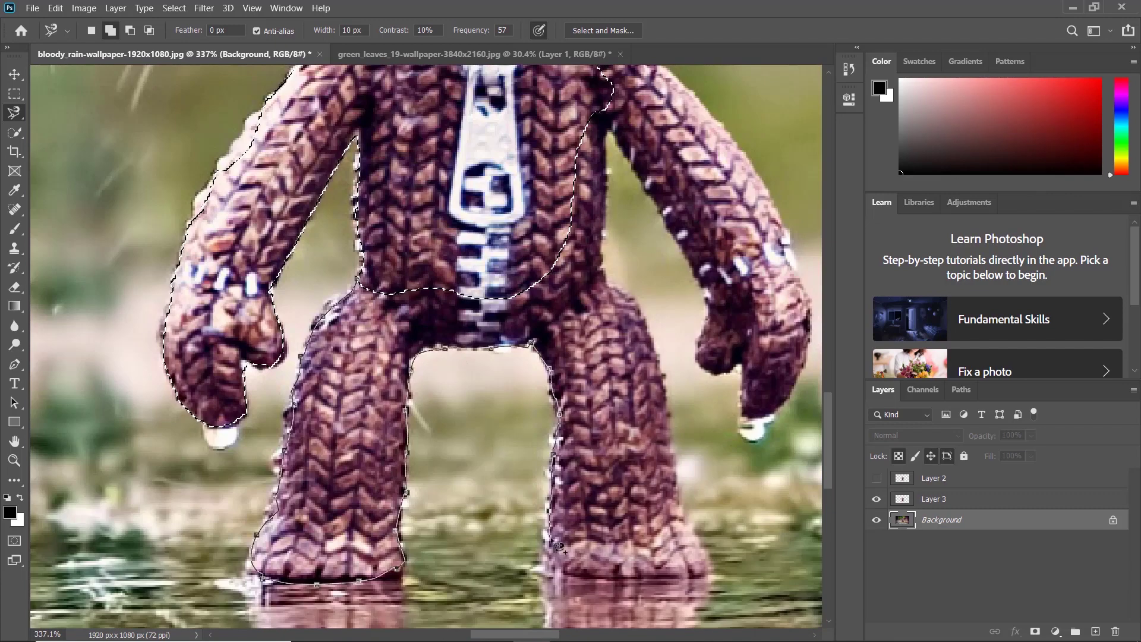
pyautogui.click(357, 279)
pyautogui.moveTo(733, 237); pyautogui.dragTo(579, 261)
# - Trace the right arm and hand into the selection and fill the unselected gap at the right of the neck
pyautogui.click(466, 101)
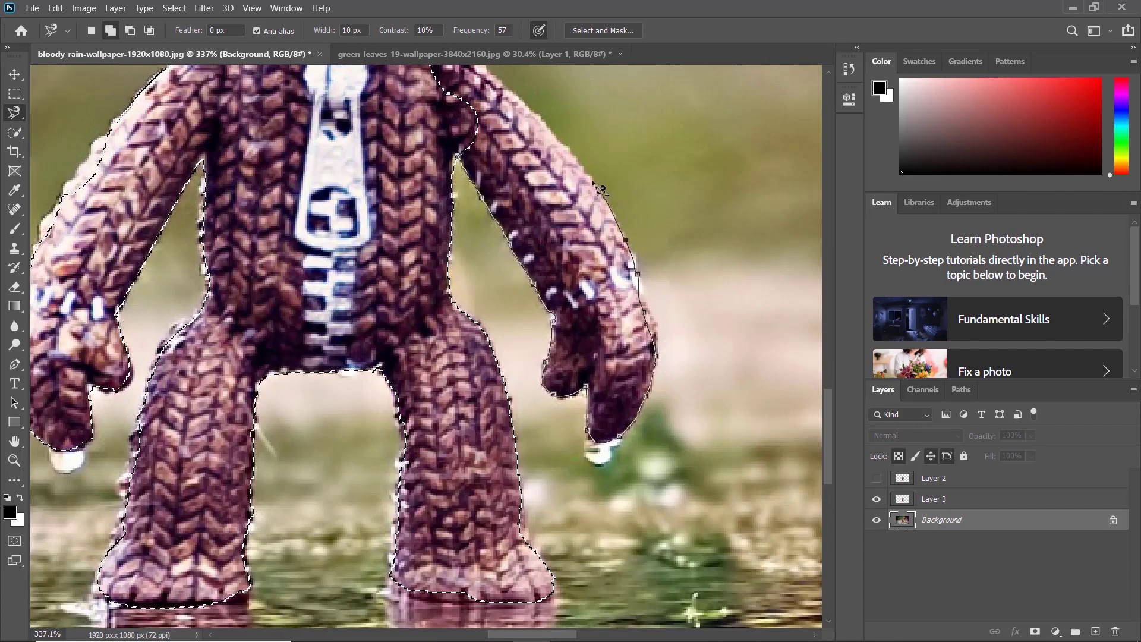
pyautogui.moveTo(464, 98); pyautogui.dragTo(520, 273)
pyautogui.click(520, 277)
pyautogui.click(575, 274)
pyautogui.click(574, 275)
pyautogui.click(418, 182)
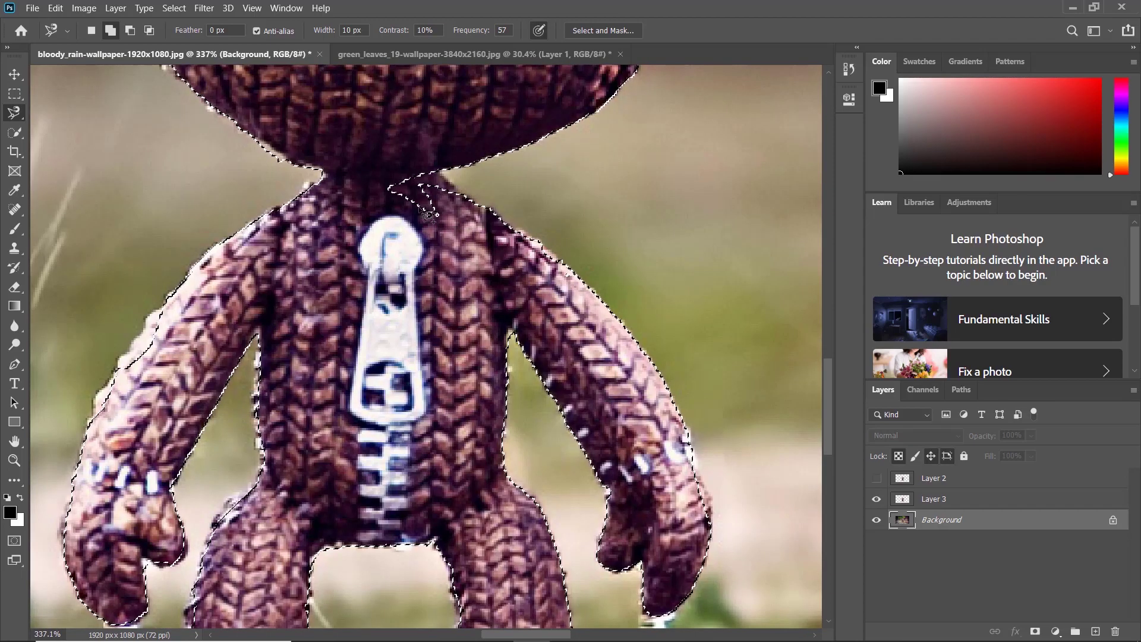
pyautogui.click(416, 182)
# - Copy the selected figure to a new layer and hide Layer 3 and the Background
pyautogui.scroll(-7, 413, 180)
pyautogui.scroll(2, 428, 235)
pyautogui.scroll(1, 437, 243)
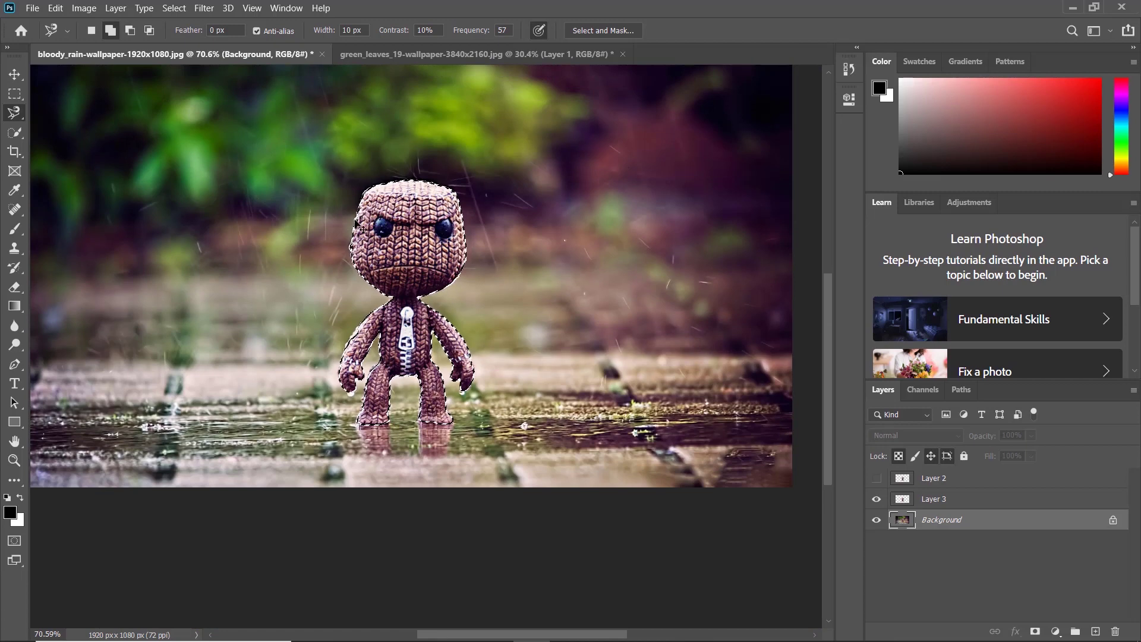
pyautogui.hotkey('ctrl', 'j')
pyautogui.click(877, 499)
pyautogui.click(874, 543)
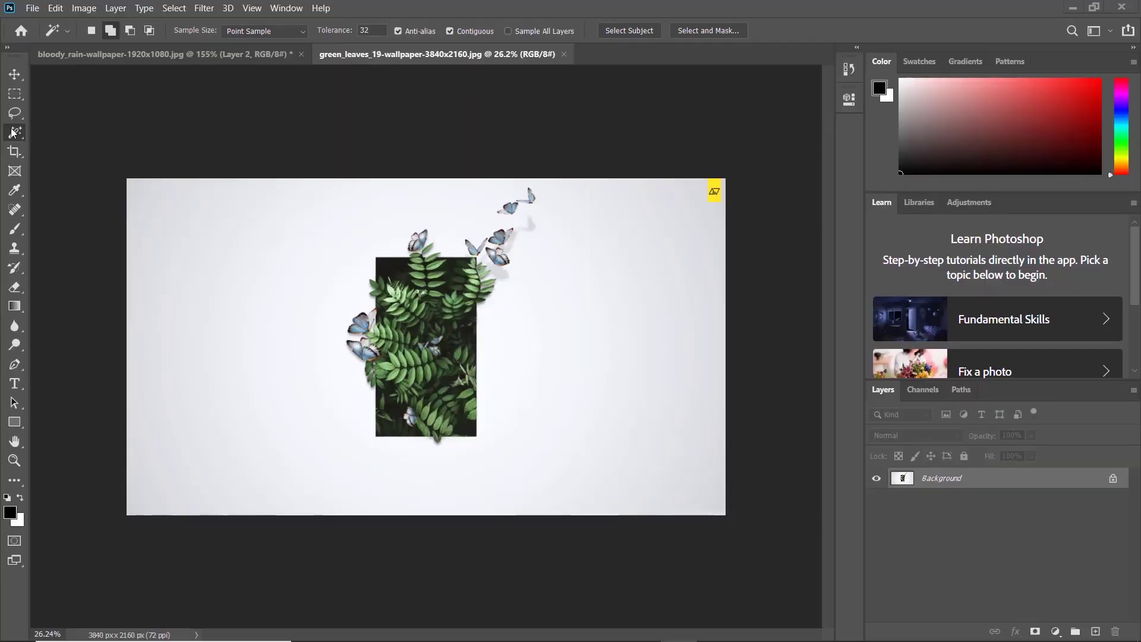
# - Select the pale backdrop of the green leaves image with the Magic Wand at tolerance 32
pyautogui.rightClick(12, 132)
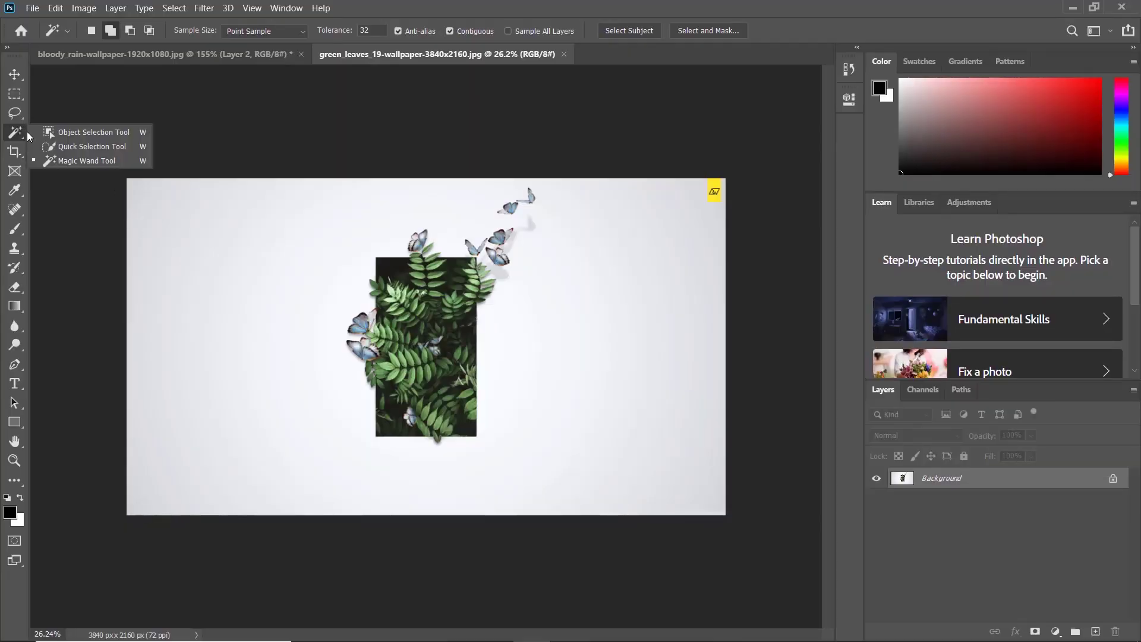
pyautogui.click(68, 159)
pyautogui.press('w')
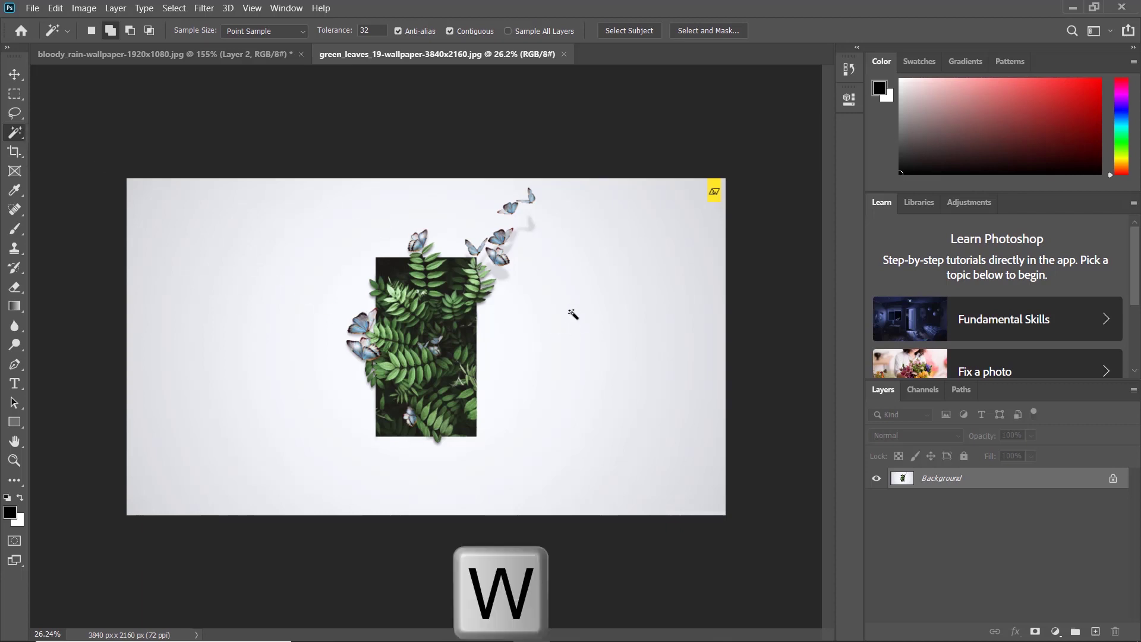
pyautogui.click(161, 288)
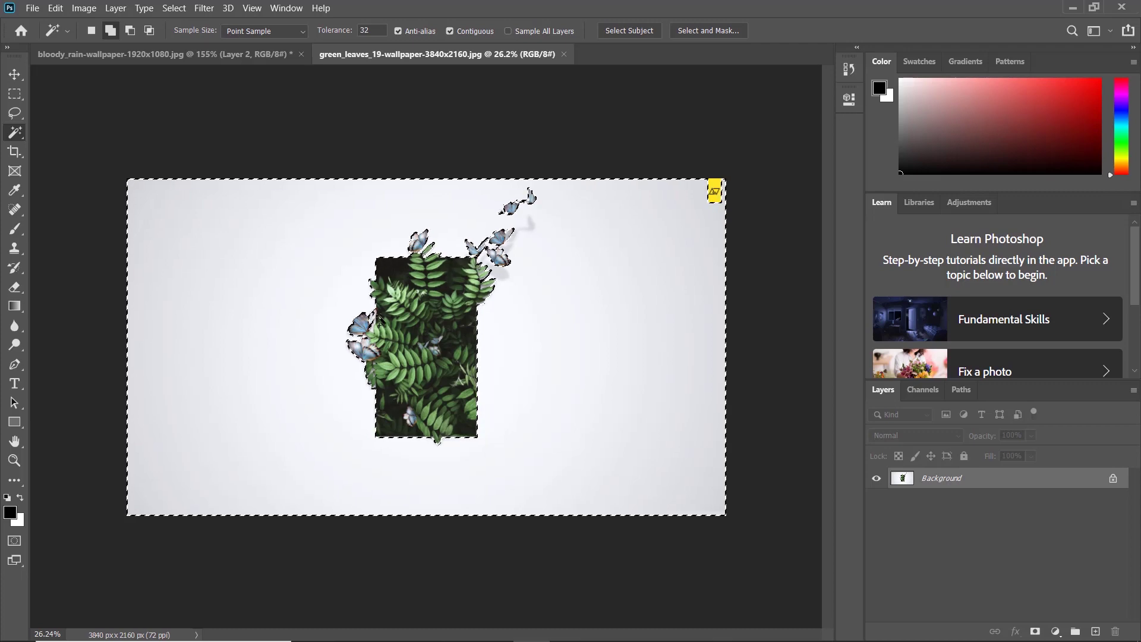
# - Subtract the pale wing of the upper butterfly on the left side of the leaves from the Magic Wand selection
pyautogui.scroll(2, 414, 324)
pyautogui.scroll(5, 367, 312)
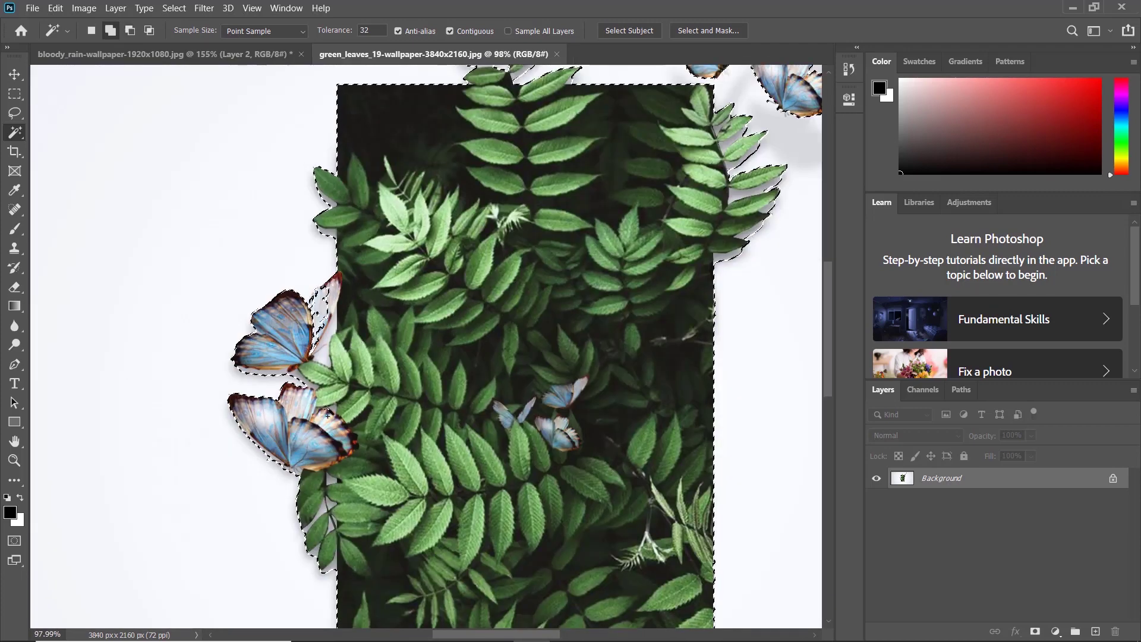
pyautogui.scroll(2, 322, 333)
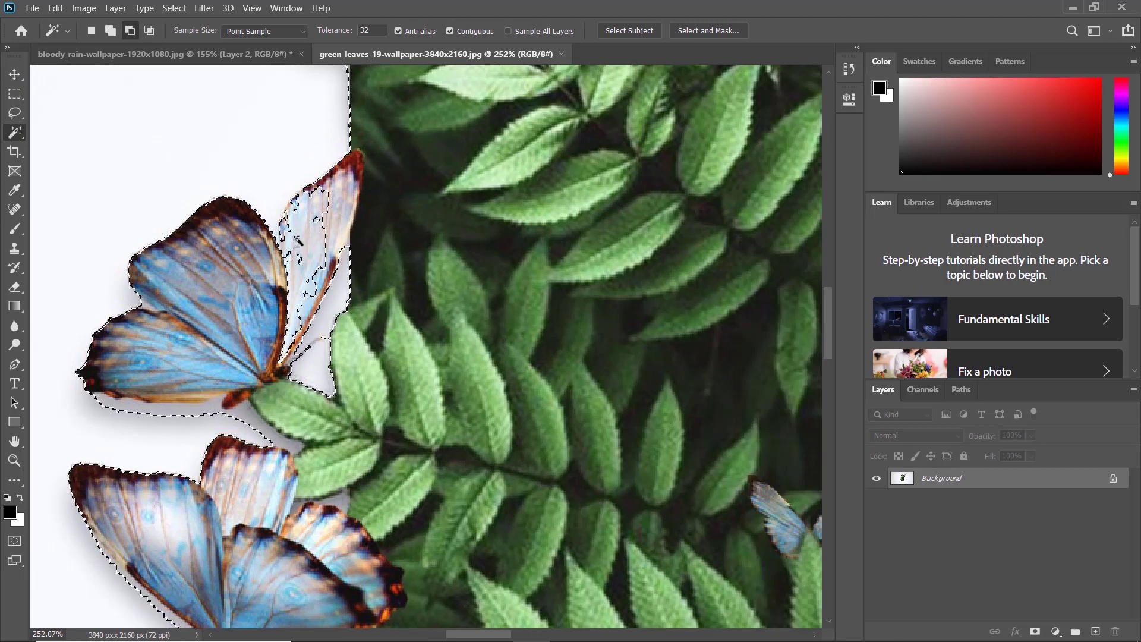
pyautogui.keyDown('alt'); pyautogui.click(297, 241); pyautogui.keyUp('alt')
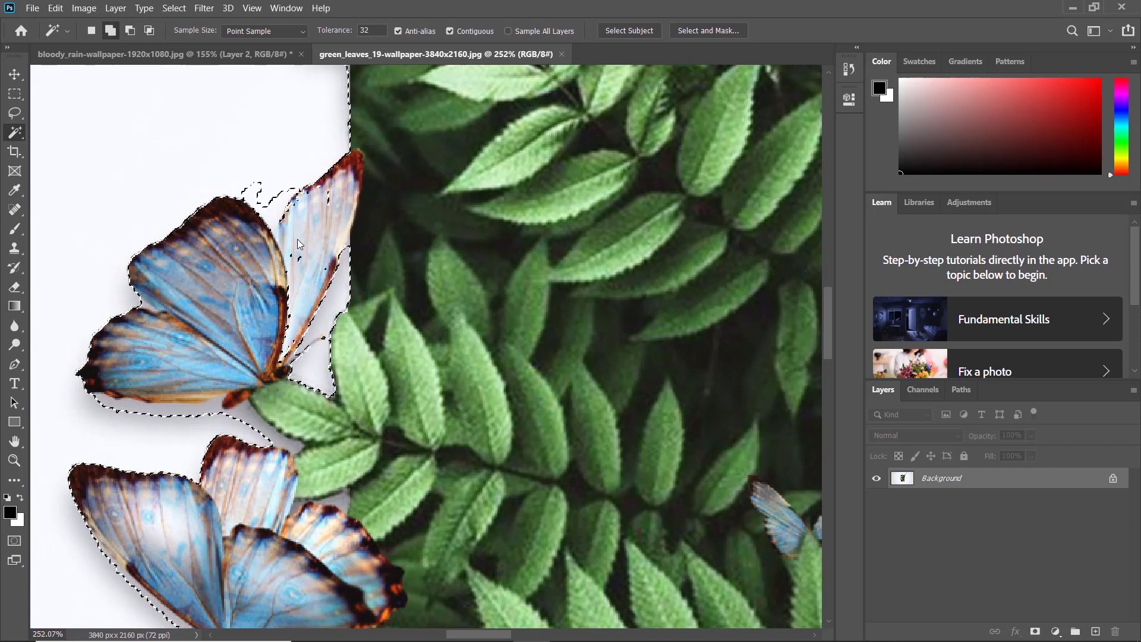
pyautogui.keyDown('alt'); pyautogui.click(297, 239); pyautogui.keyUp('alt')
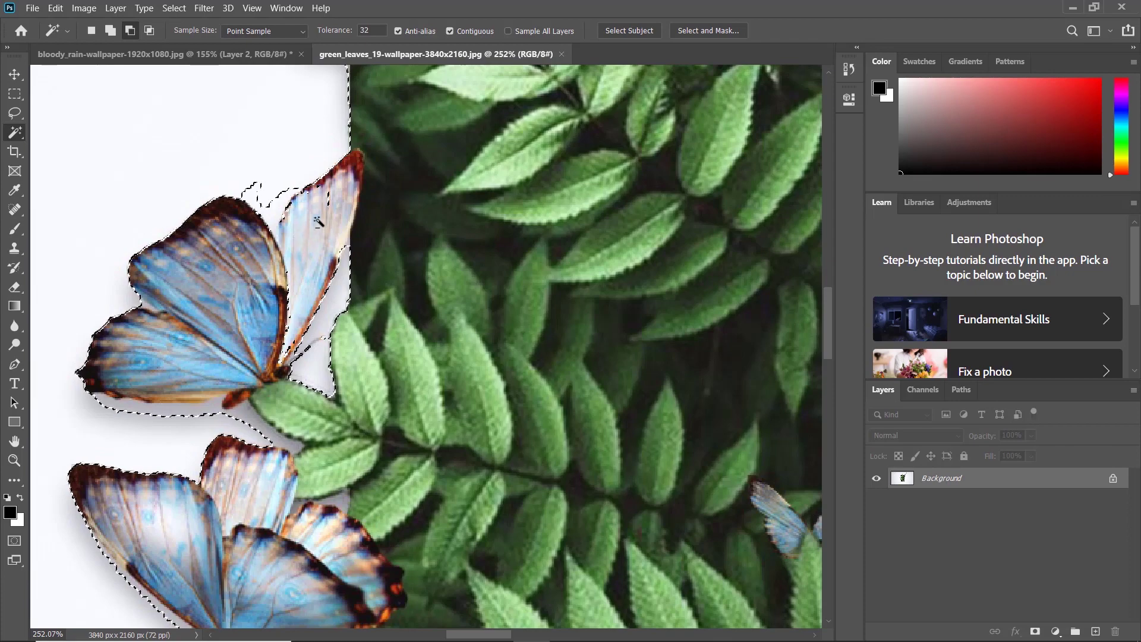
pyautogui.keyDown('alt'); pyautogui.click(318, 219); pyautogui.keyUp('alt')
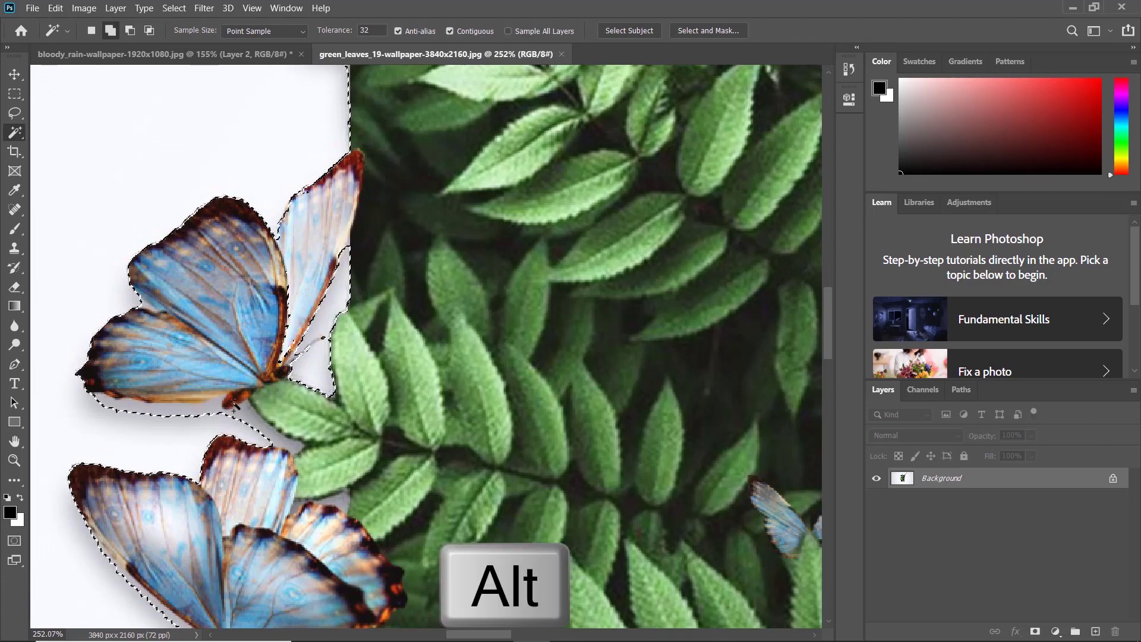
pyautogui.moveTo(205, 410); pyautogui.dragTo(258, 83)
pyautogui.scroll(-10, 403, 529)
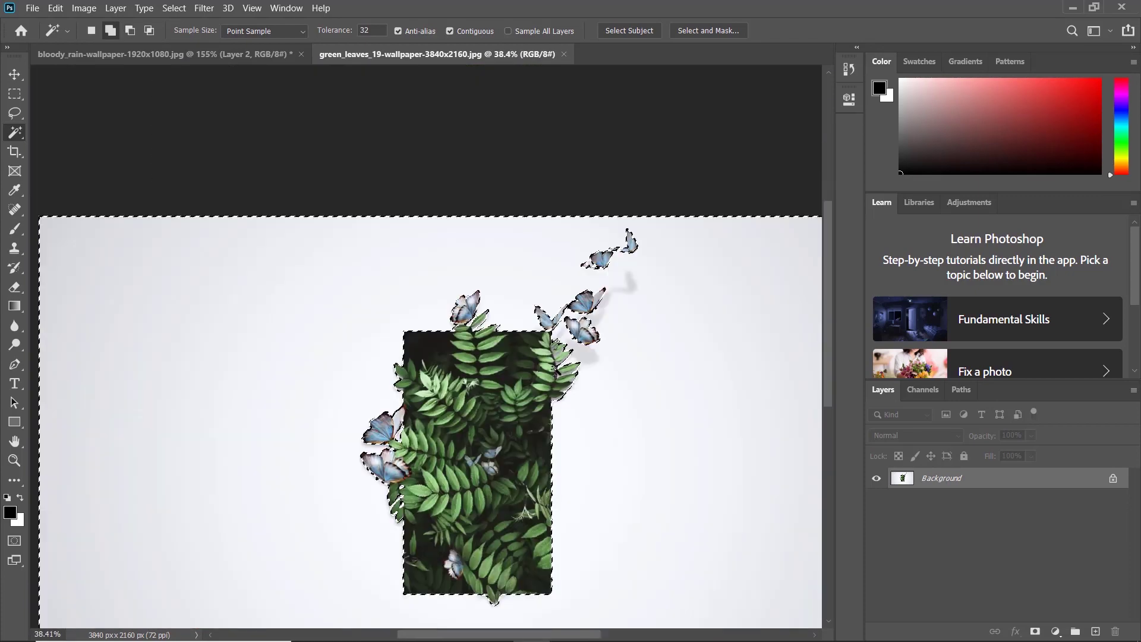
# - Invert the selection, copy the leaves and butterflies to a new layer and hide the Background
pyautogui.scroll(6, 630, 335)
pyautogui.scroll(-7, 570, 321)
pyautogui.rightClick(574, 340)
pyautogui.click(602, 208)
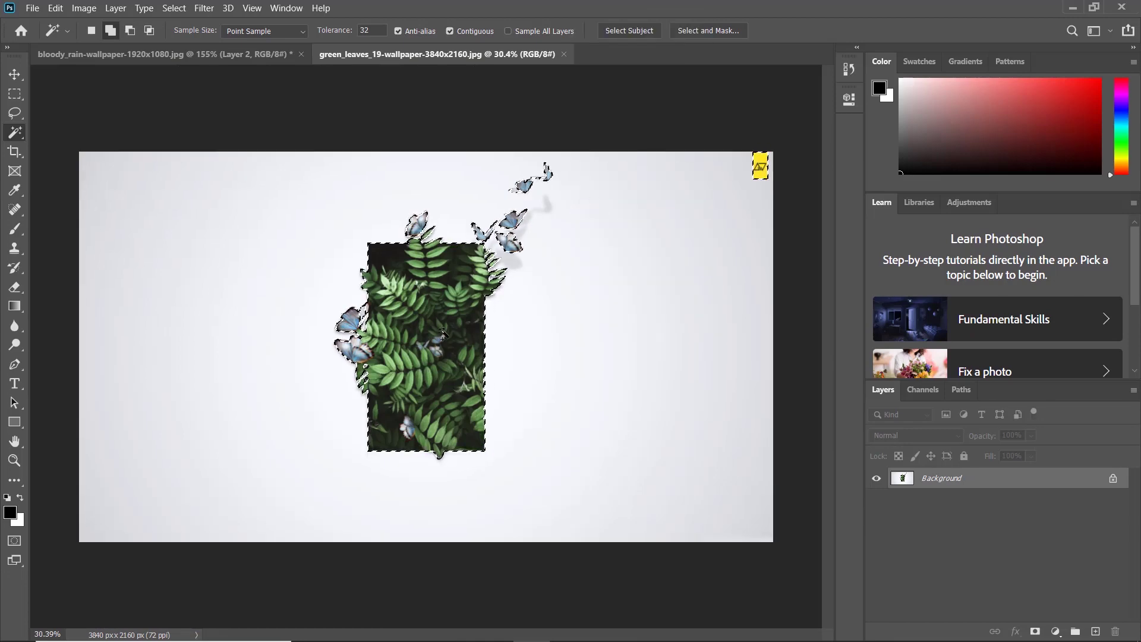
pyautogui.hotkey('ctrl', 'j')
pyautogui.click(877, 500)
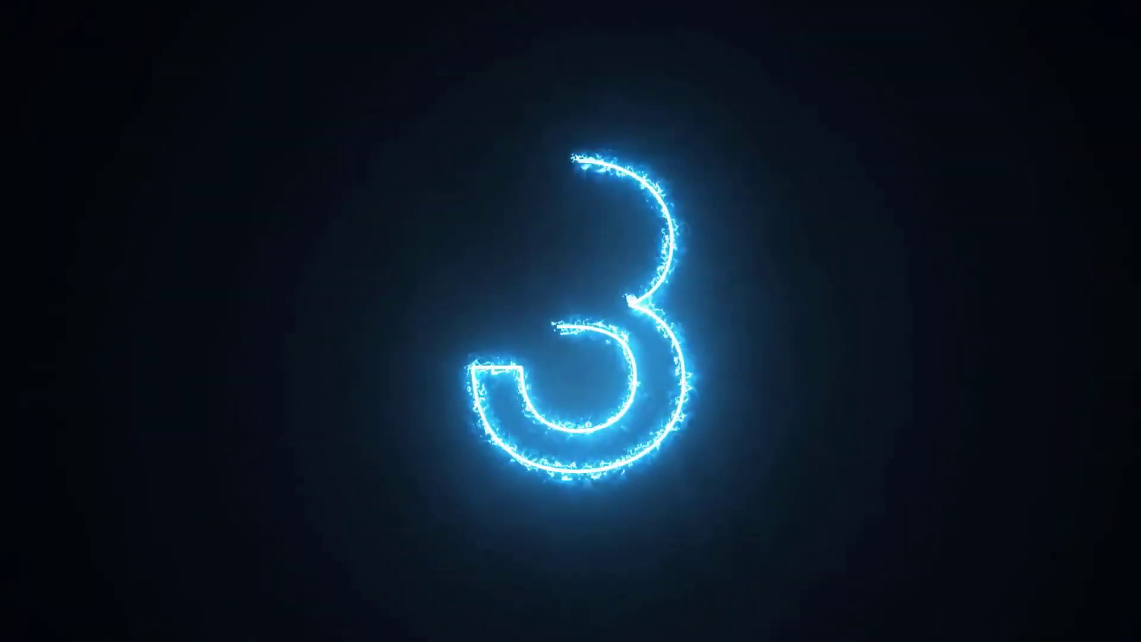
# - Select the knitted figure by framing it with a rectangle using the Object Selection tool, and inspect the selection's edges
pyautogui.rightClick(16, 140)
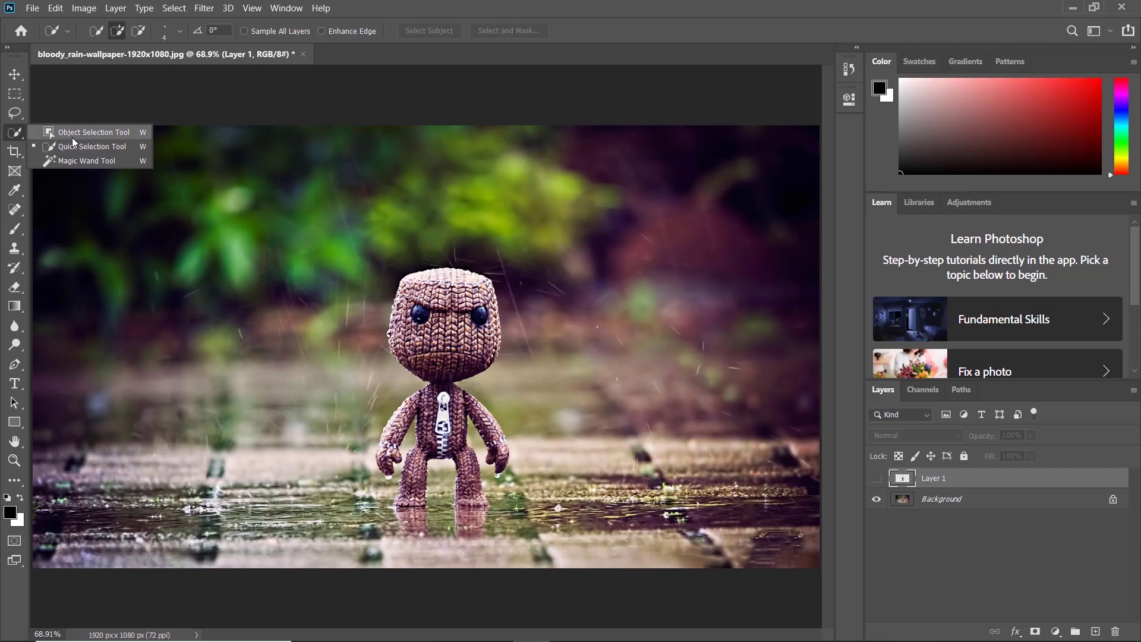
pyautogui.click(73, 139)
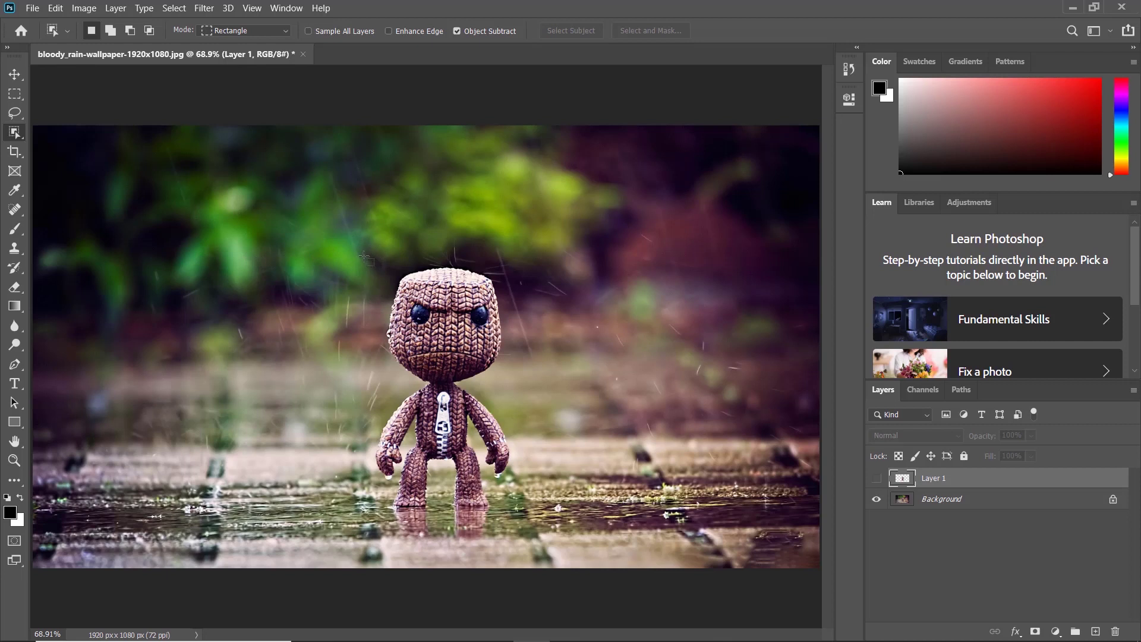
pyautogui.moveTo(365, 254); pyautogui.dragTo(531, 537)
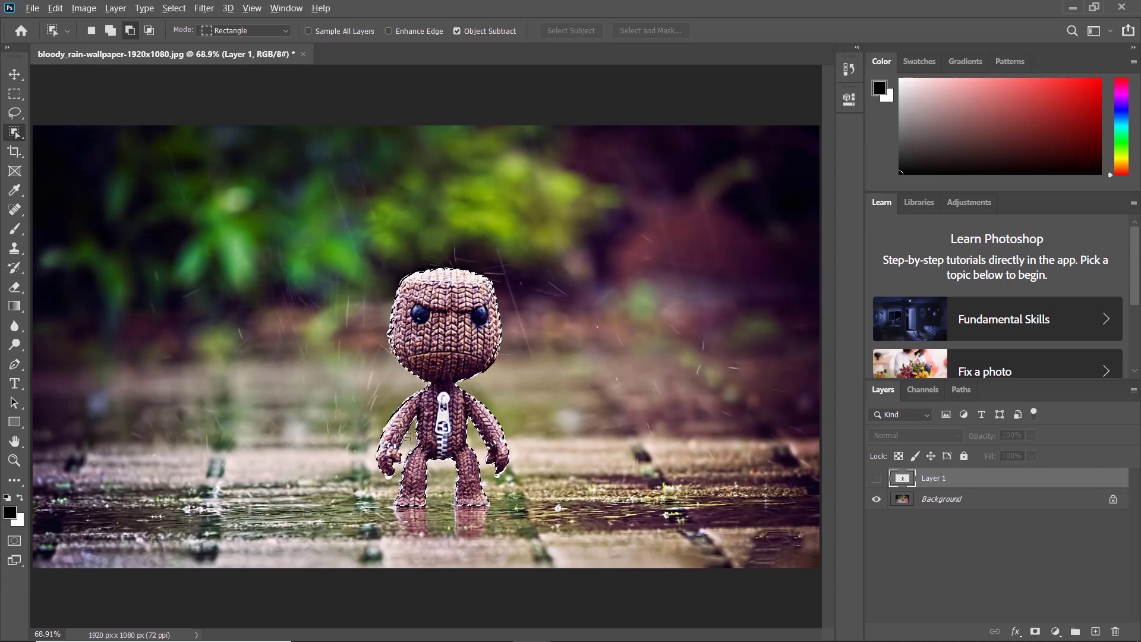
pyautogui.scroll(3, 432, 406)
pyautogui.scroll(5, 438, 436)
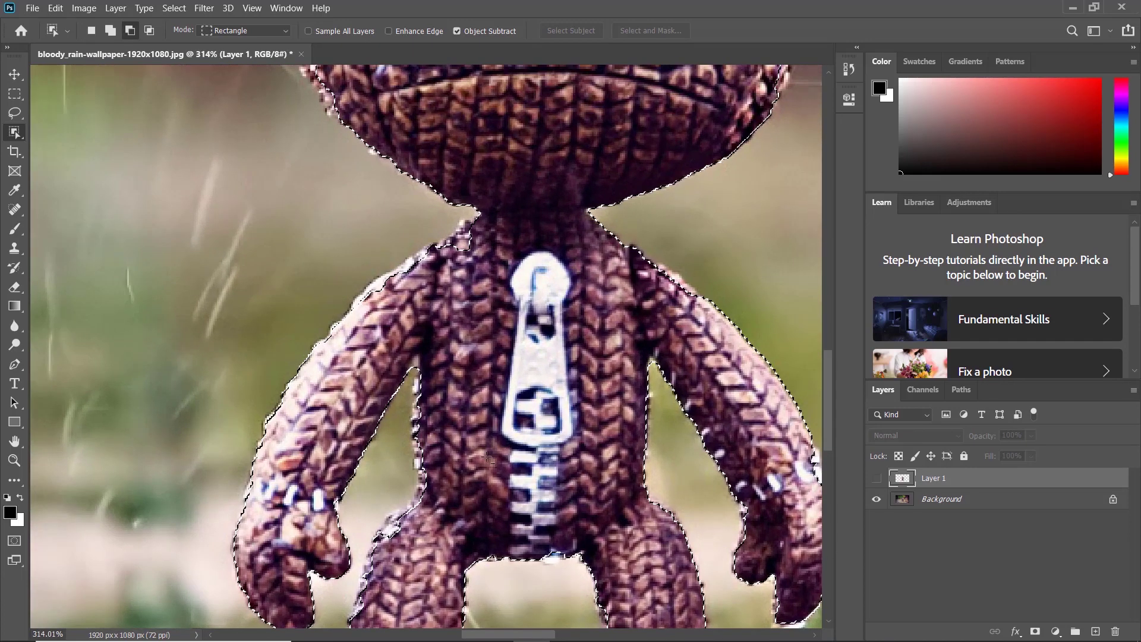
pyautogui.scroll(-3, 495, 481)
pyautogui.scroll(3, 495, 481)
pyautogui.scroll(-3, 495, 481)
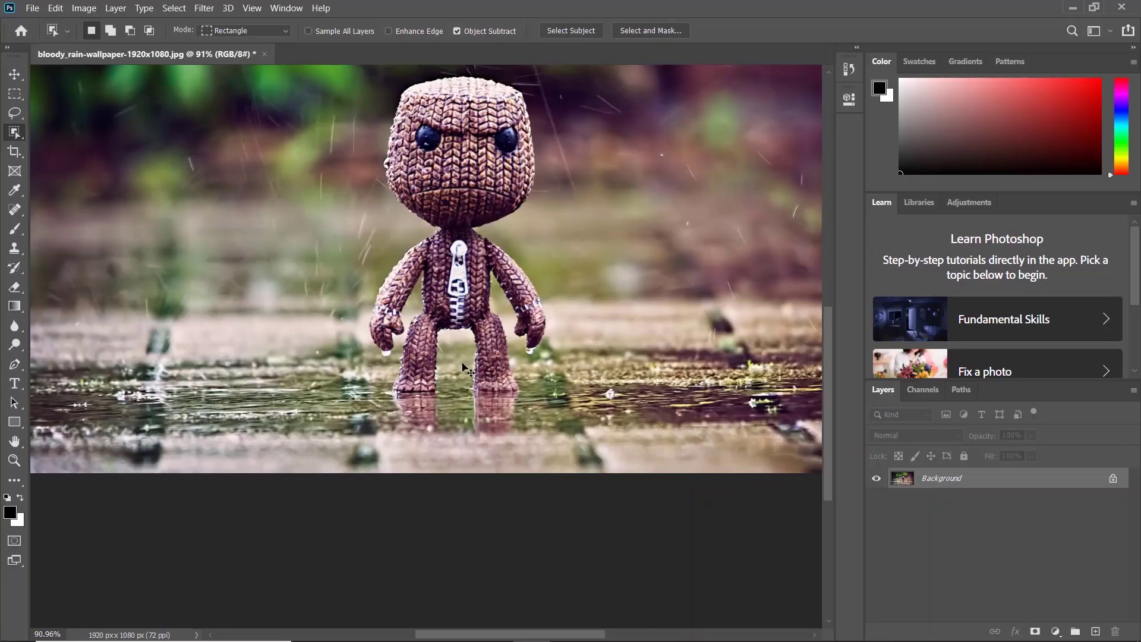
# - Activate the Quick Selection tool in add mode and enlarge its brush to 250 px
pyautogui.rightClick(11, 140)
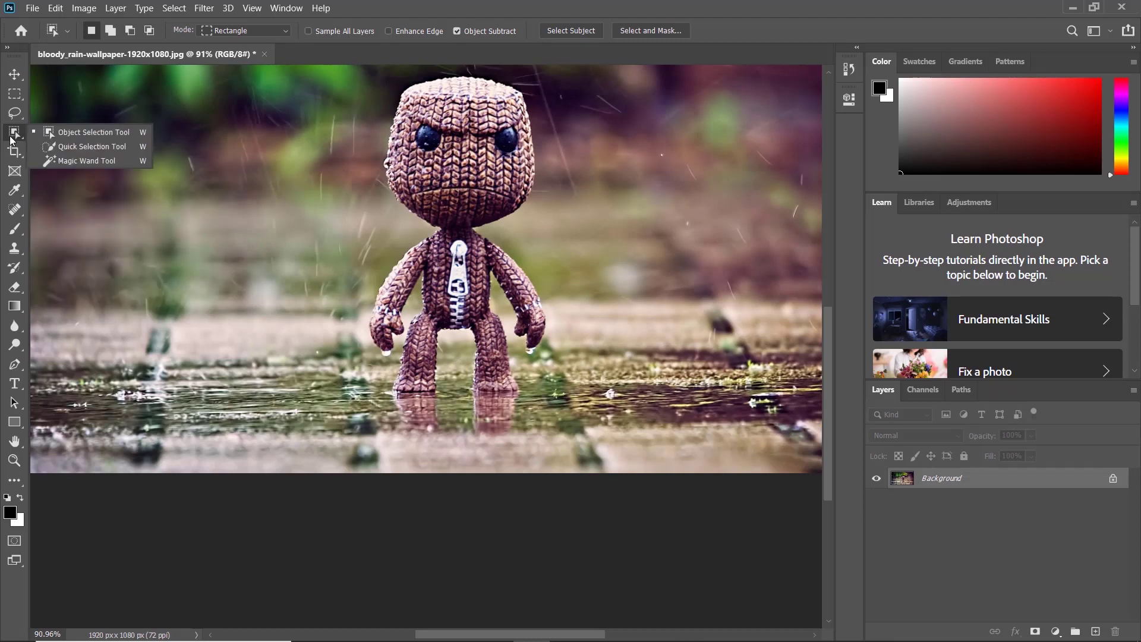
pyautogui.click(48, 149)
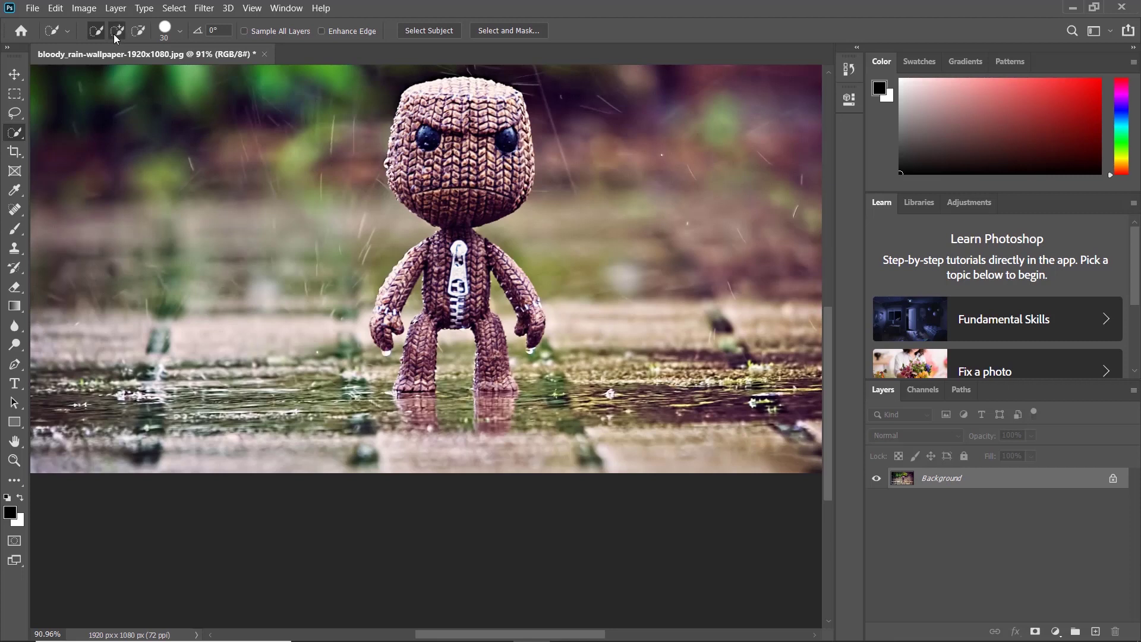
pyautogui.press('w')
pyautogui.press(']')
pyautogui.press(']')
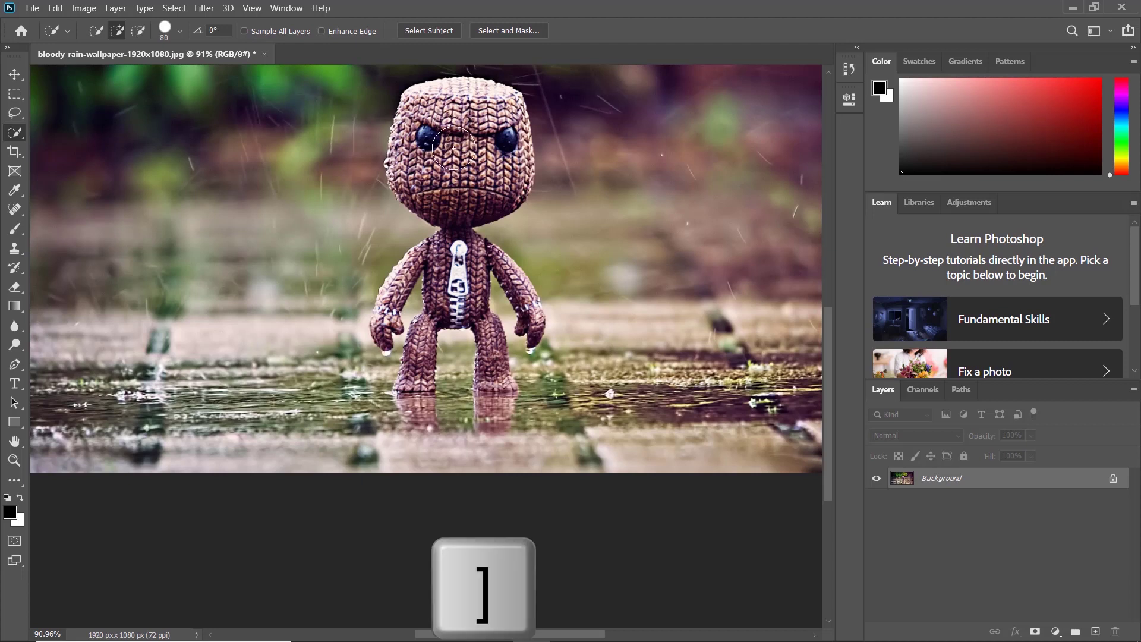
pyautogui.press(']')
pyautogui.press(']')
pyautogui.press(']')
pyautogui.press(']')
pyautogui.press(']')
pyautogui.press(']')
pyautogui.press(']')
pyautogui.press(']')
pyautogui.press('[')
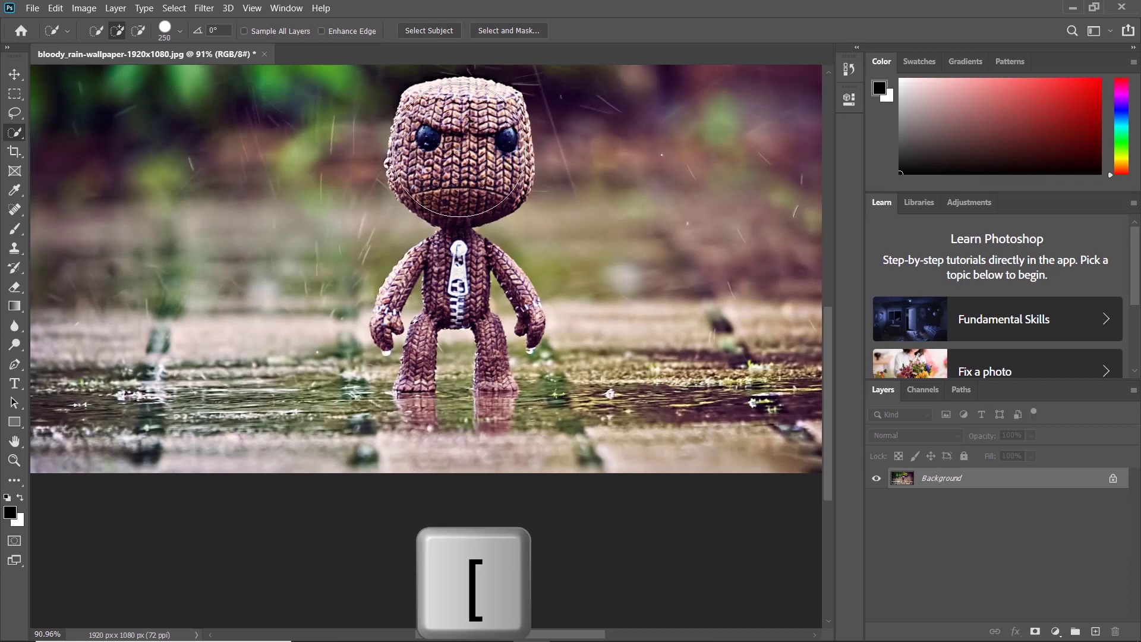
# - Select the figure's head with Quick Selection and reduce the brush to 200 px
pyautogui.moveTo(459, 149); pyautogui.dragTo(451, 198)
pyautogui.press('[')
pyautogui.press('[')
pyautogui.press('[')
pyautogui.press('[')
pyautogui.press('[')
pyautogui.press('[')
pyautogui.press('[')
pyautogui.press('[')
pyautogui.press('[')
pyautogui.press('[')
pyautogui.press('[')
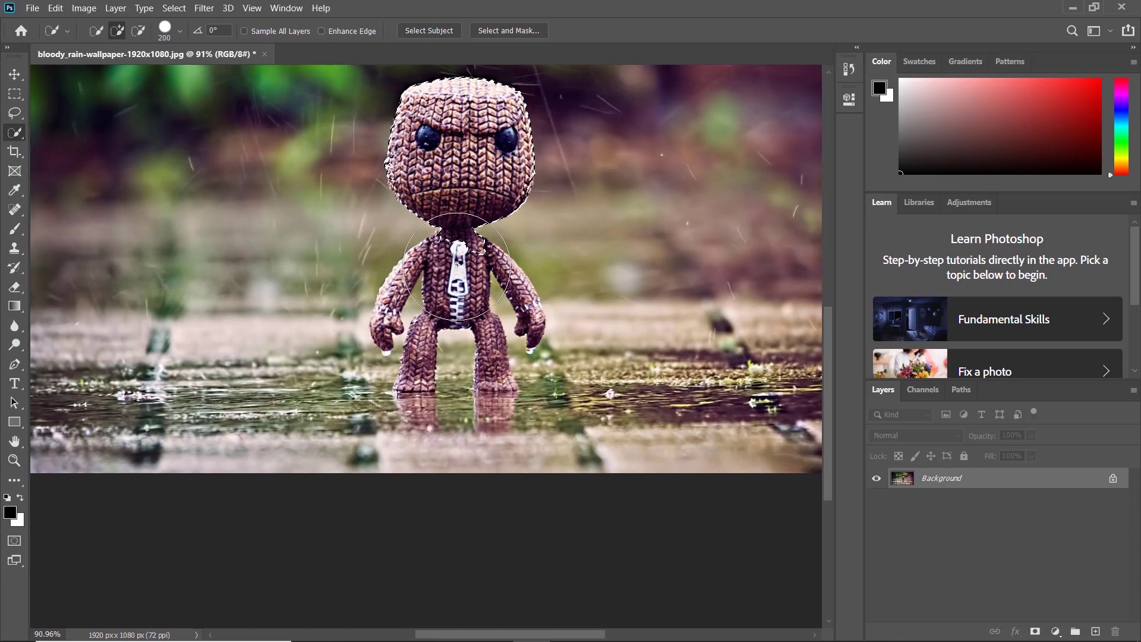
# - Set the brush to 70 px and extend the selection down over the neck and torso
pyautogui.press(']')
pyautogui.press(']')
pyautogui.press(']')
pyautogui.press(']')
pyautogui.press(']')
pyautogui.press(']')
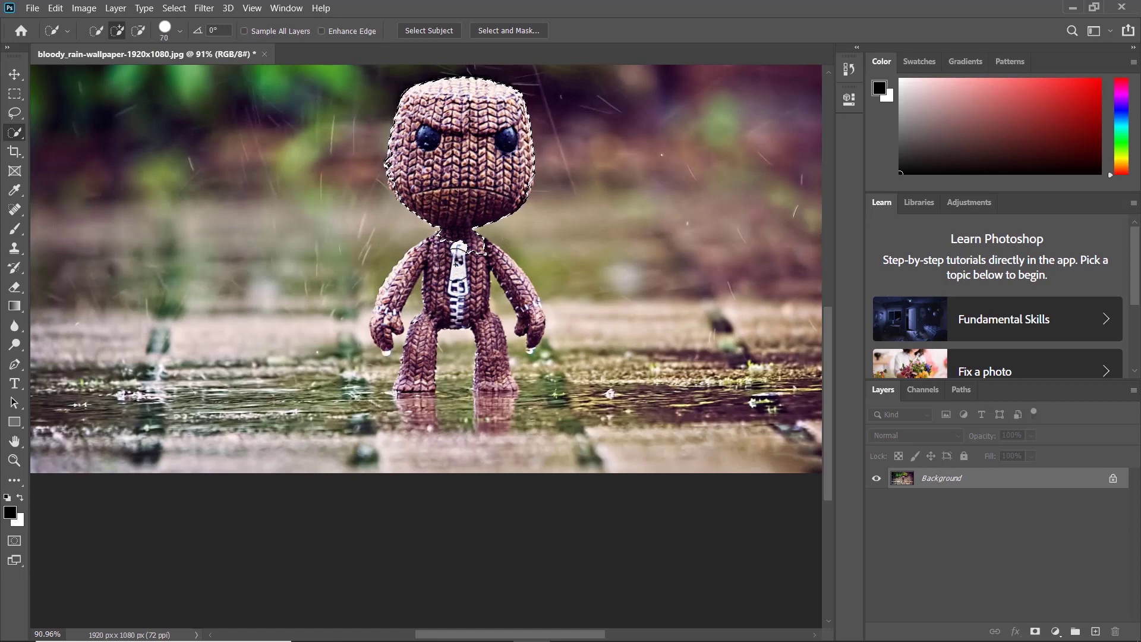
pyautogui.scroll(7, 455, 267)
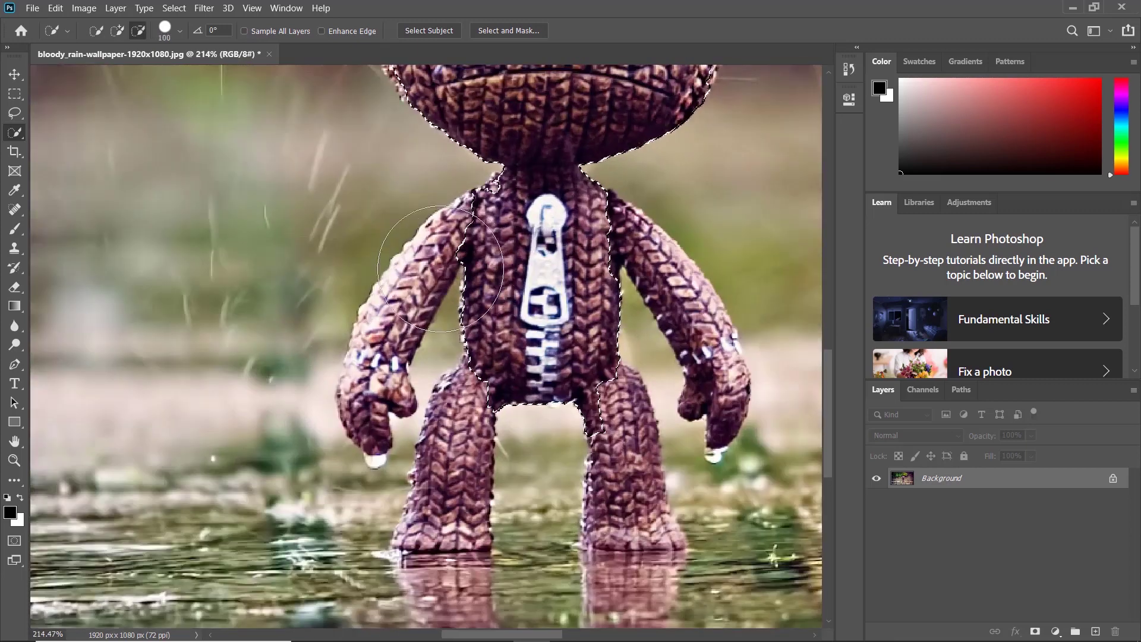
# - Reduce the brush to 25 px and add the left arm, left hand and left foot to the selection
pyautogui.press('[')
pyautogui.press('[')
pyautogui.press('[')
pyautogui.press('[')
pyautogui.press('[')
pyautogui.press('[')
pyautogui.press('[')
pyautogui.press('[')
pyautogui.press('[')
pyautogui.press('[')
pyautogui.moveTo(437, 237)
pyautogui.mouseDown()
pyautogui.moveTo(341, 386)
pyautogui.moveTo(323, 523)
pyautogui.mouseUp()
pyautogui.scroll(-3, 452, 475)
pyautogui.moveTo(460, 368); pyautogui.dragTo(437, 564)
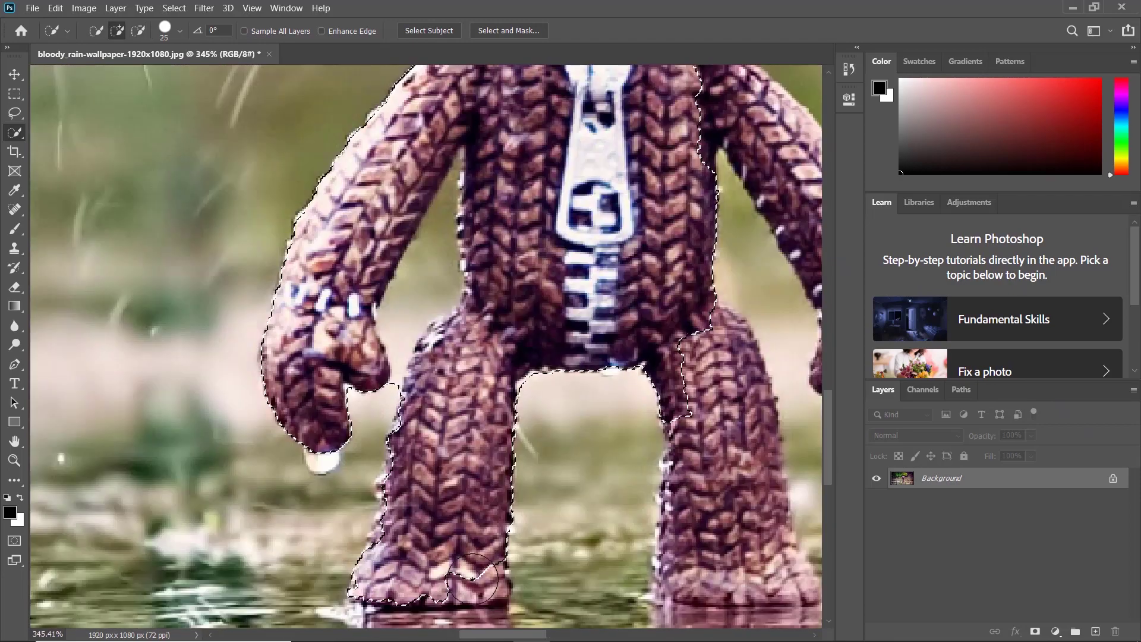
# - Brush over the right leg and right arm to add them to the selection
pyautogui.moveTo(710, 369)
pyautogui.mouseDown()
pyautogui.moveTo(705, 571)
pyautogui.moveTo(791, 574)
pyautogui.mouseUp()
pyautogui.moveTo(772, 386); pyautogui.dragTo(591, 347)
pyautogui.moveTo(606, 131); pyautogui.dragTo(682, 306)
pyautogui.moveTo(534, 179); pyautogui.dragTo(636, 501)
# - Subtract the background between the left arm, torso and leg from the selection, reducing the Quick Selection brush to 4 px
pyautogui.moveTo(346, 572); pyautogui.dragTo(500, 275)
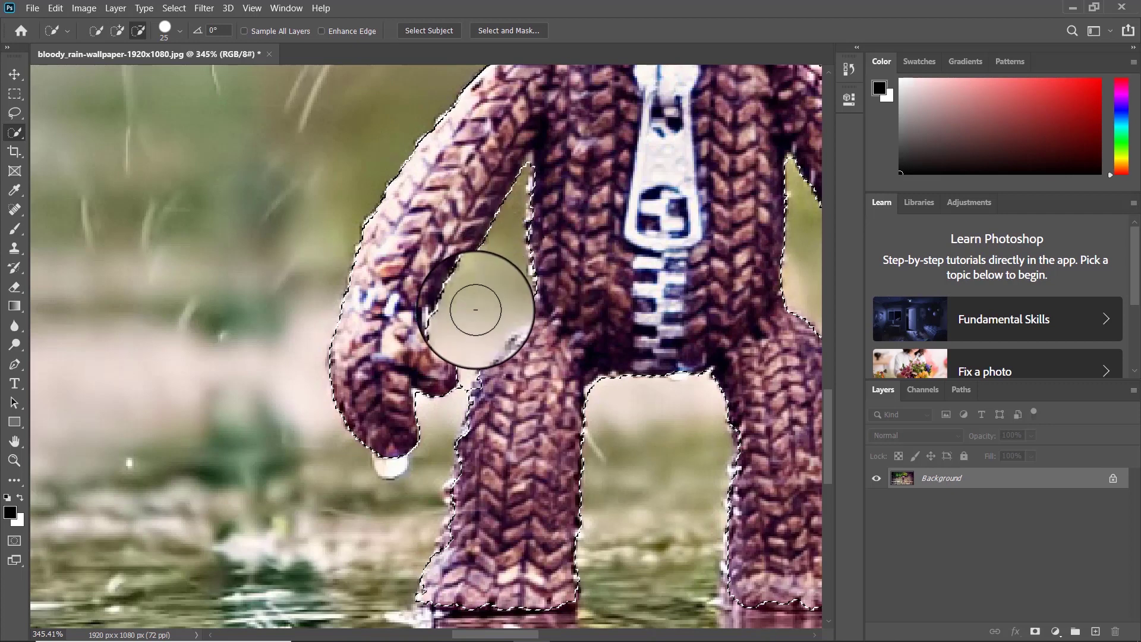
pyautogui.moveTo(480, 334)
pyautogui.mouseDown()
pyautogui.moveTo(440, 399)
pyautogui.moveTo(446, 411)
pyautogui.mouseUp()
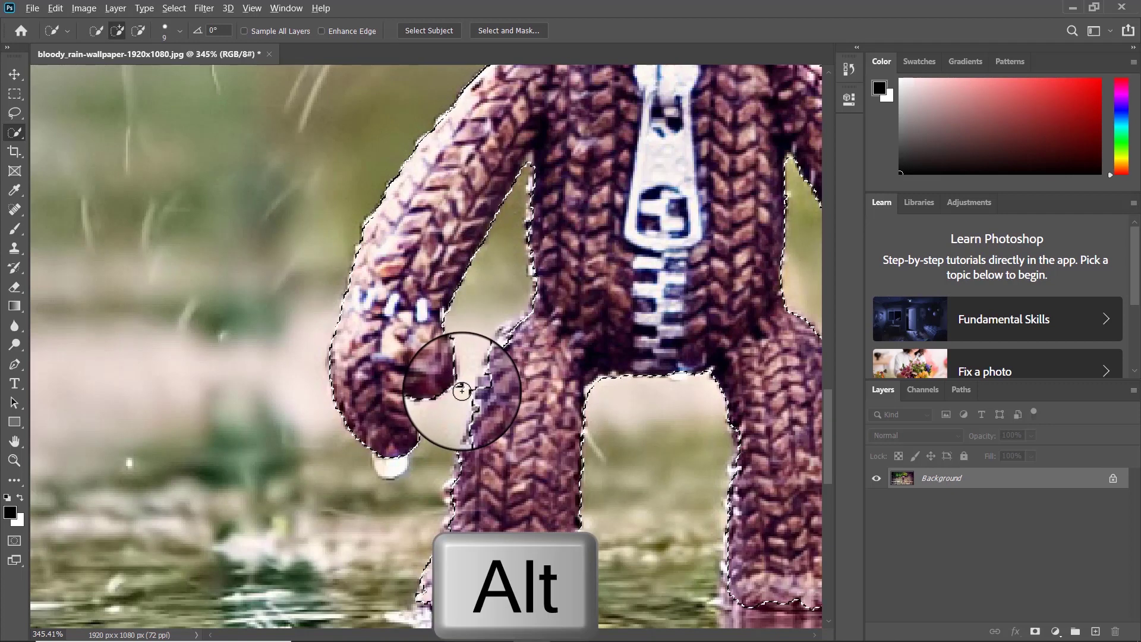
pyautogui.press('[')
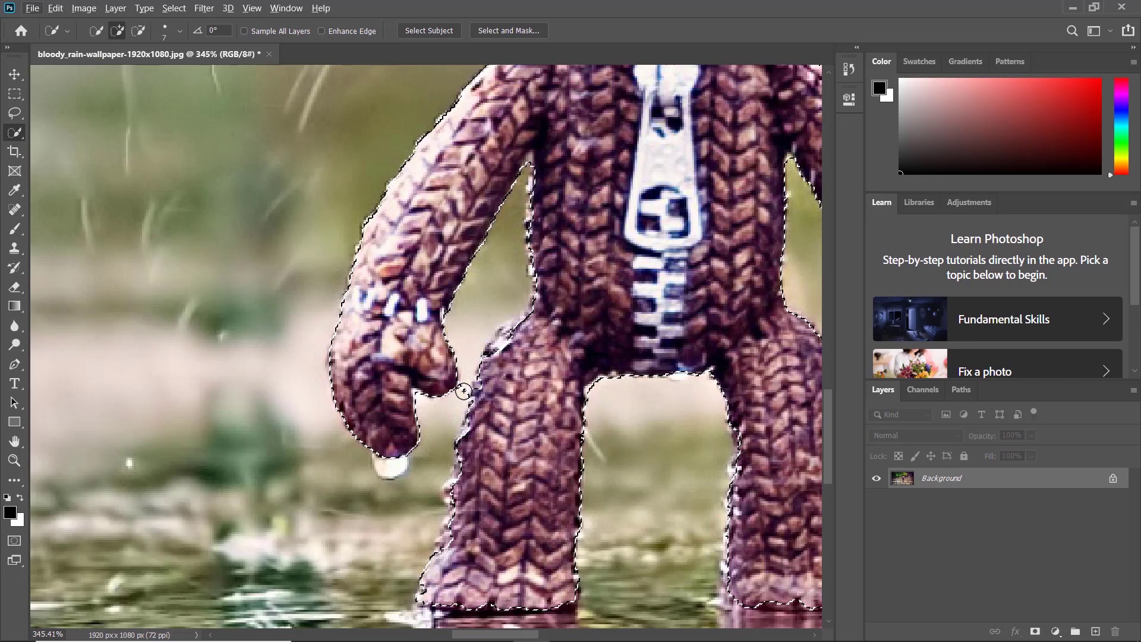
pyautogui.press('alt')
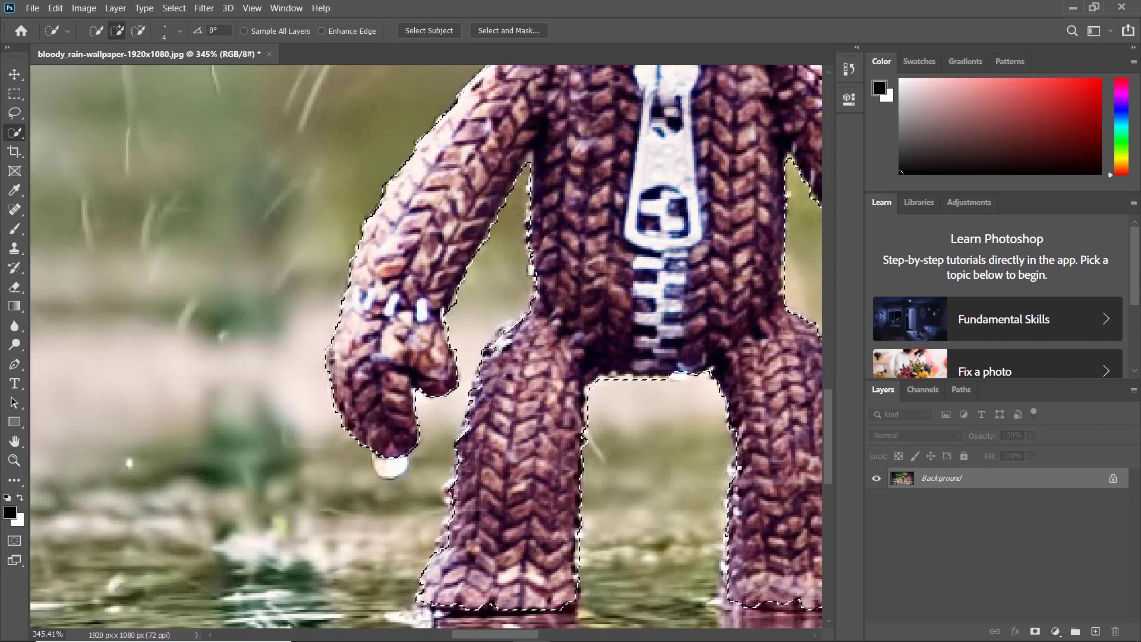
pyautogui.press('alt')
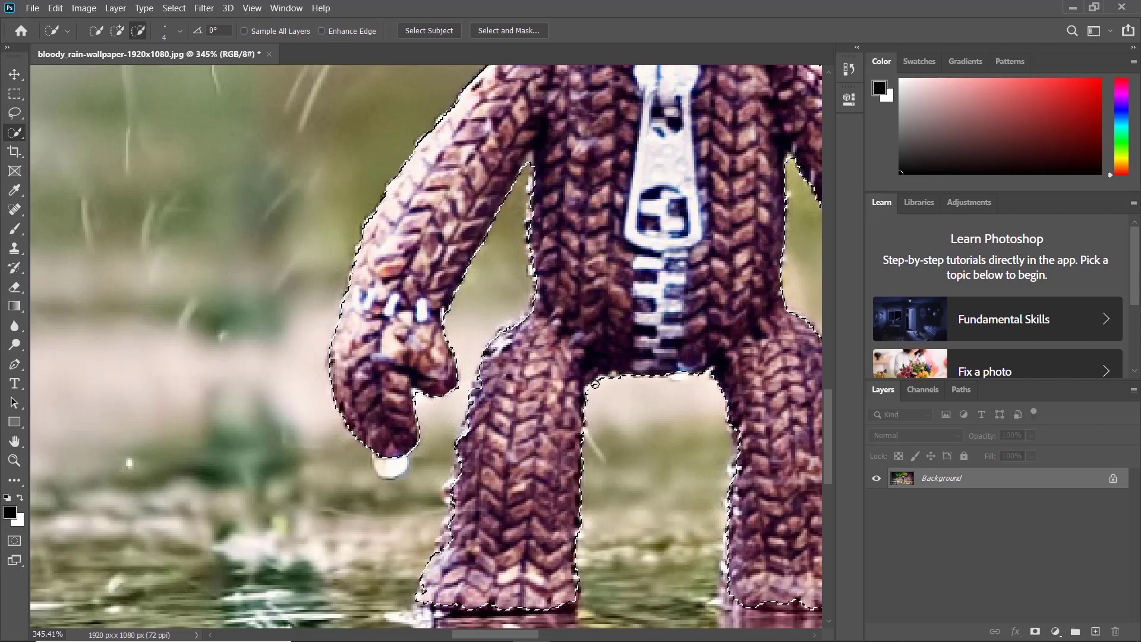
pyautogui.scroll(-5, 714, 439)
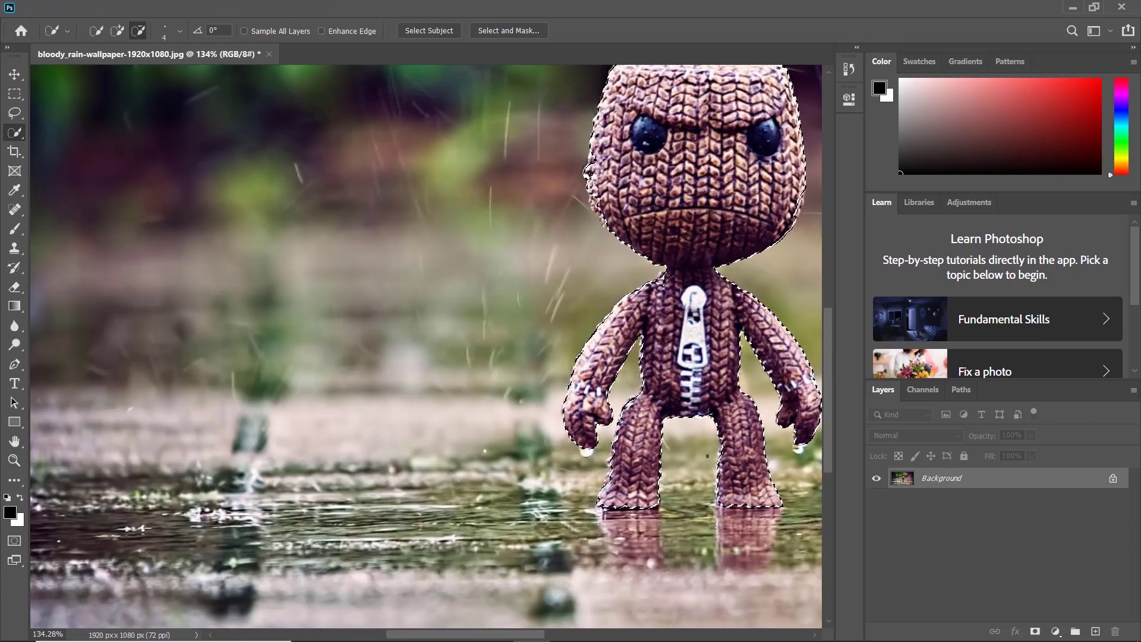
pyautogui.scroll(-2, 697, 286)
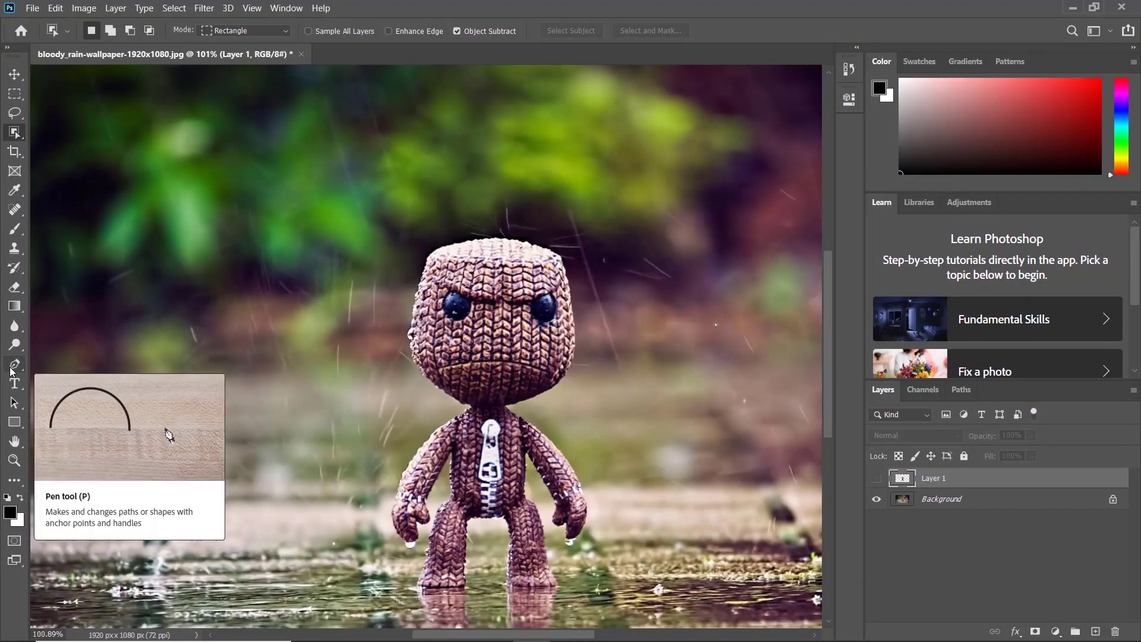
# - With the Curvature Pen, start a path with anchor points at the upper left and upper right corners of the figure's head
pyautogui.click(11, 371)
pyautogui.click(53, 391)
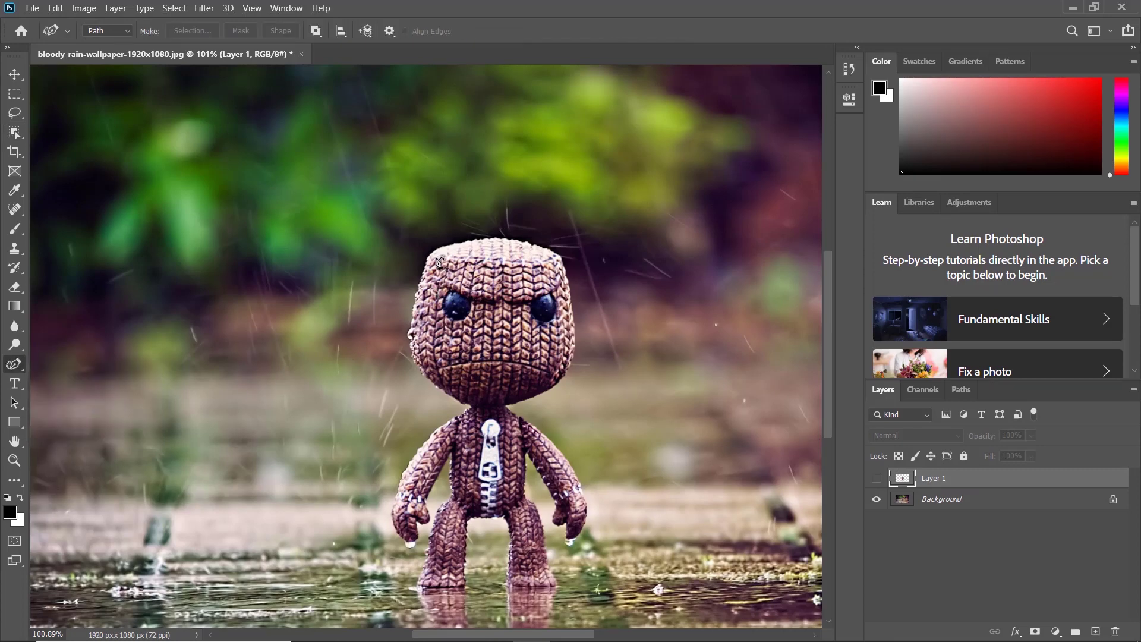
pyautogui.scroll(10, 438, 261)
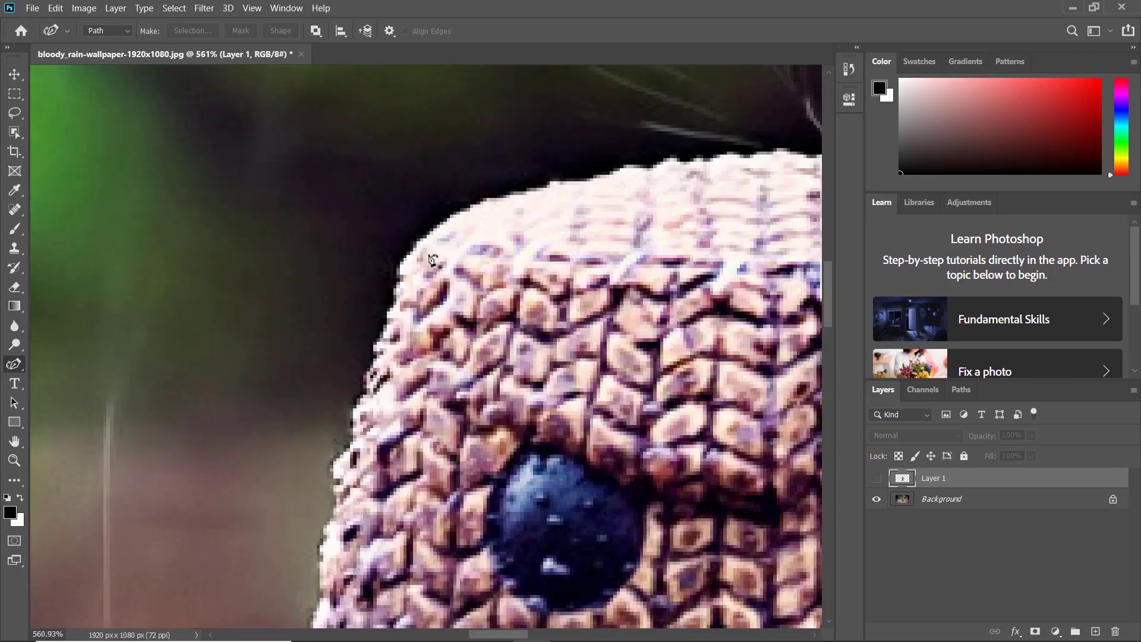
pyautogui.click(496, 236)
pyautogui.hotkey('ctrl', 'z')
pyautogui.click(410, 252)
pyautogui.moveTo(568, 240); pyautogui.dragTo(173, 283)
pyautogui.scroll(-3, 223, 285)
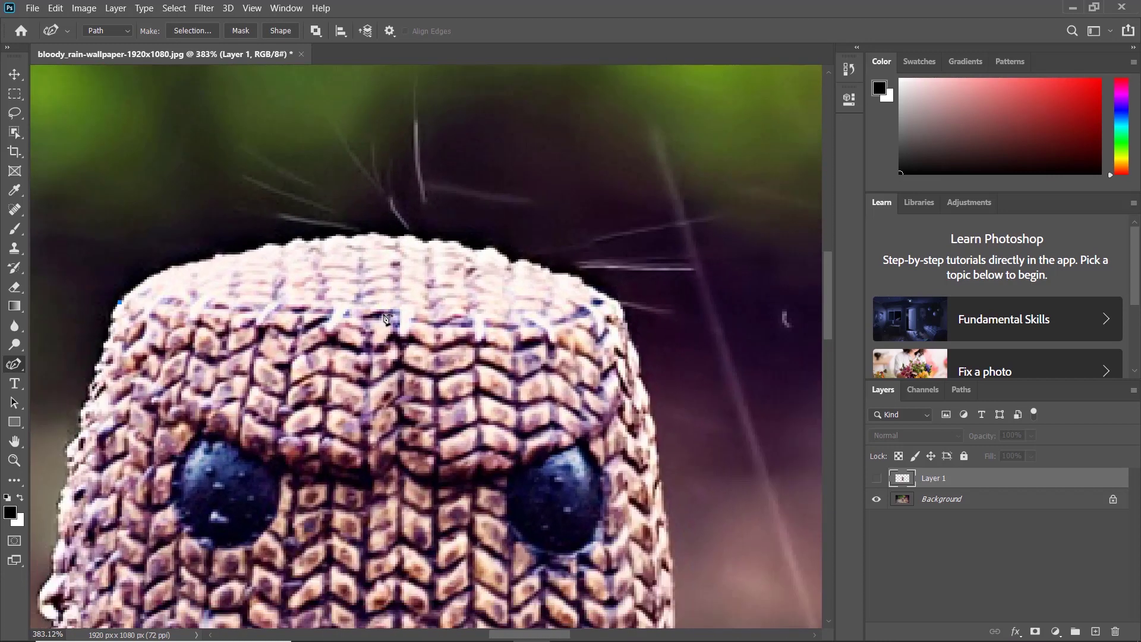
pyautogui.scroll(-1, 595, 339)
pyautogui.click(621, 308)
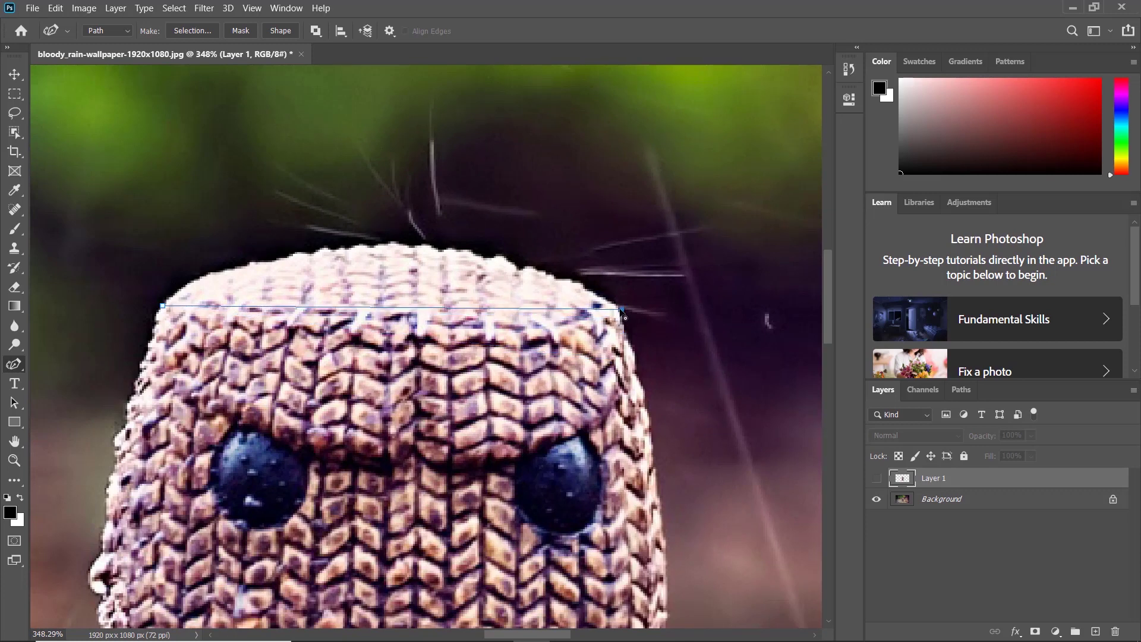
# - Switch to the standard Pen tool and trace the path along the head, right arm and right side of the torso
pyautogui.press('p')
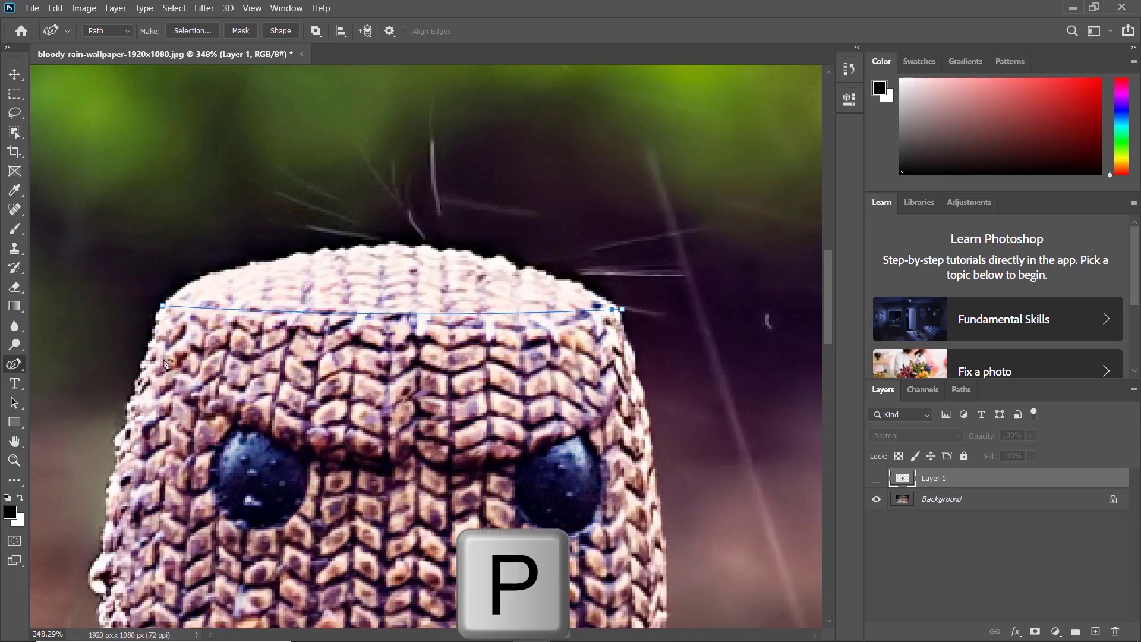
pyautogui.rightClick(20, 362)
pyautogui.click(53, 365)
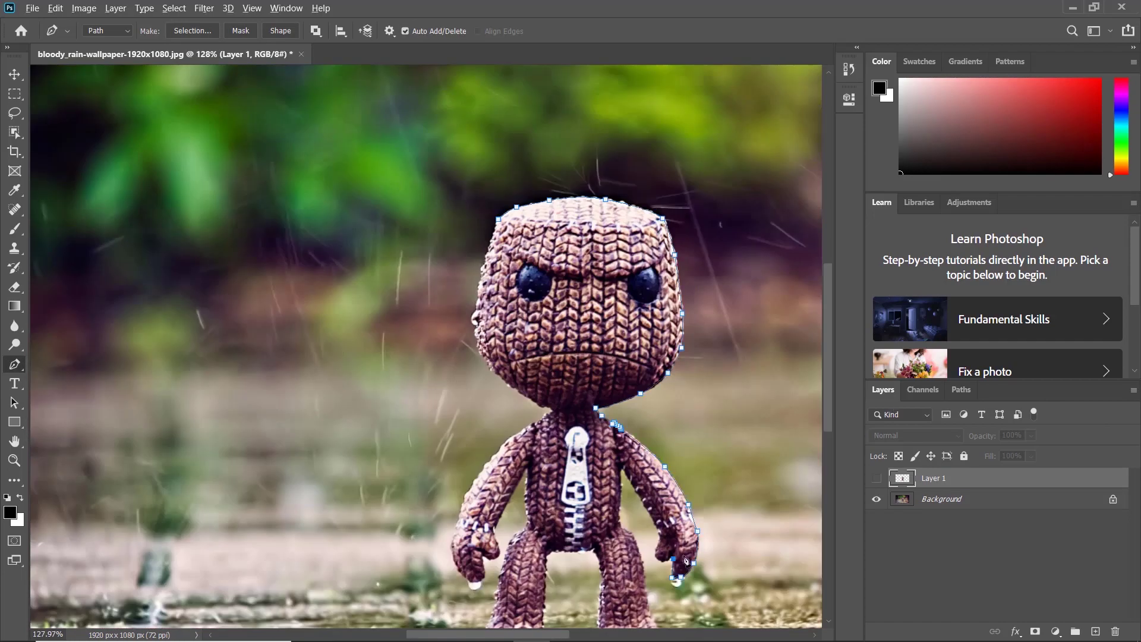
pyautogui.scroll(10, 422, 374)
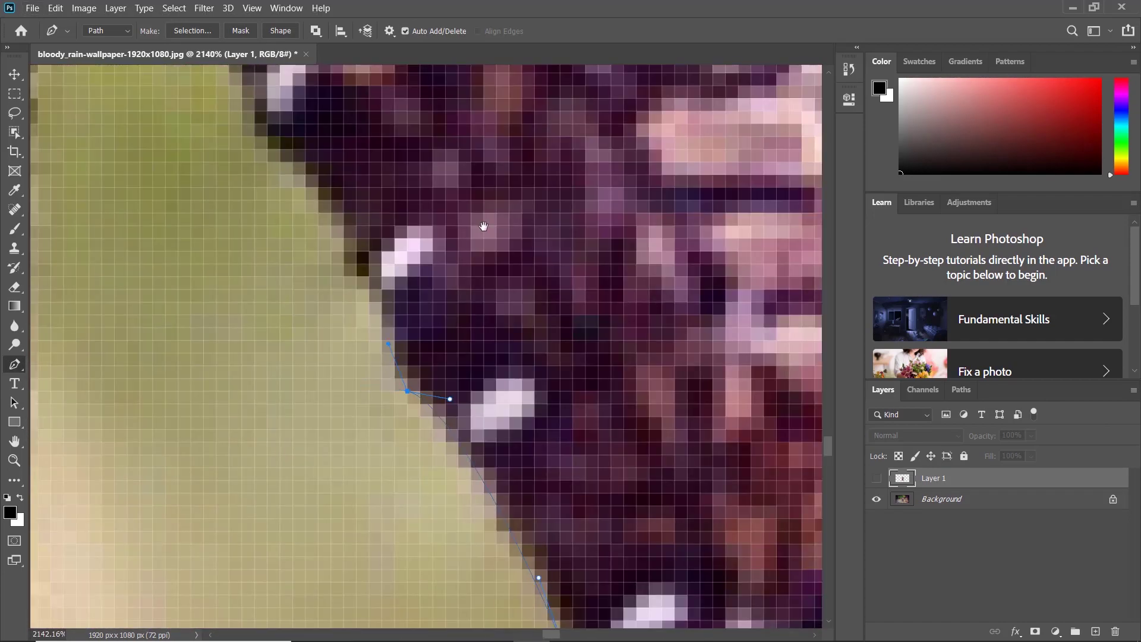
pyautogui.moveTo(332, 318); pyautogui.dragTo(309, 474)
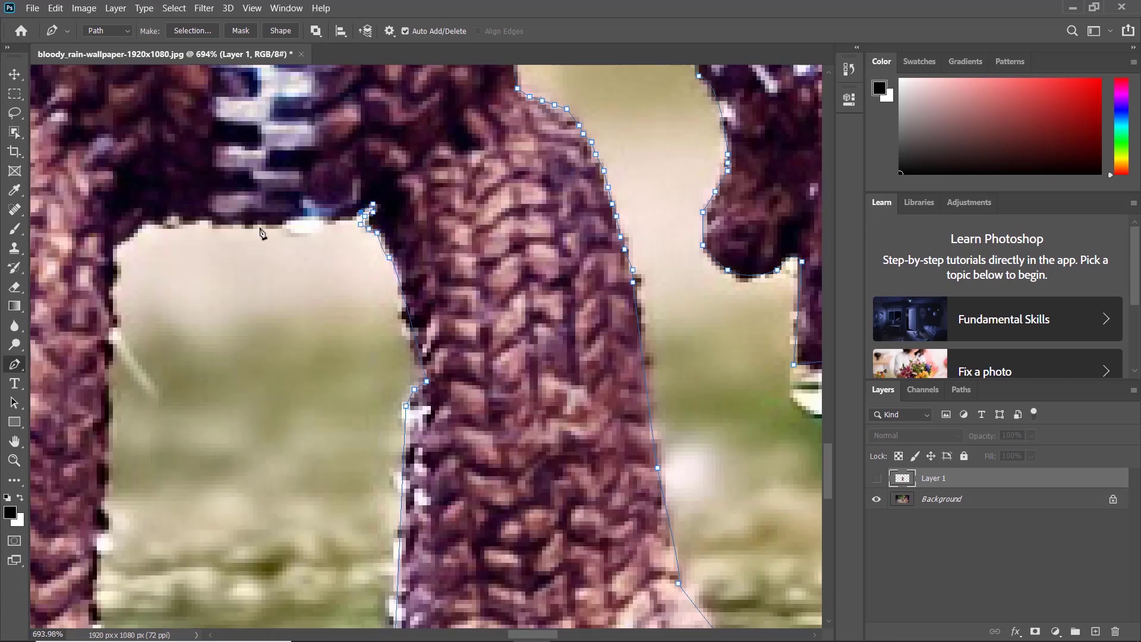
# - Continue the path between the legs and around the left side, and turn the figure's complete outline into a selection
pyautogui.click(167, 216)
pyautogui.click(146, 224)
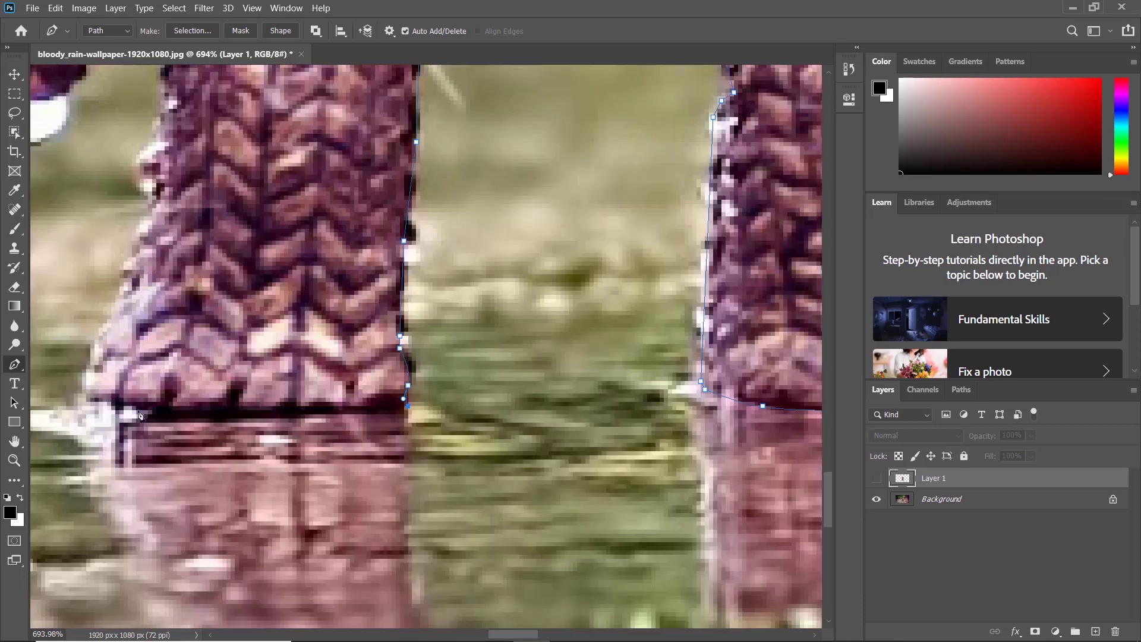
pyautogui.moveTo(106, 316); pyautogui.dragTo(115, 303)
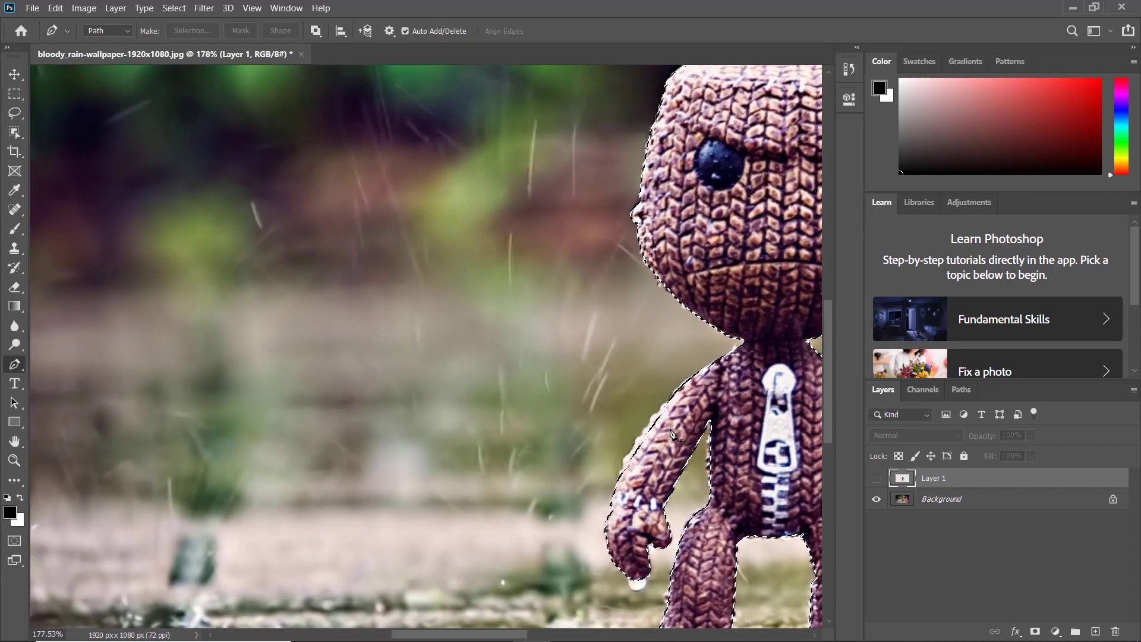
# - Copy the selected figure from the Background layer onto a new layer
pyautogui.keyDown('alt'); pyautogui.scroll(4, 624, 429); pyautogui.keyUp('alt')
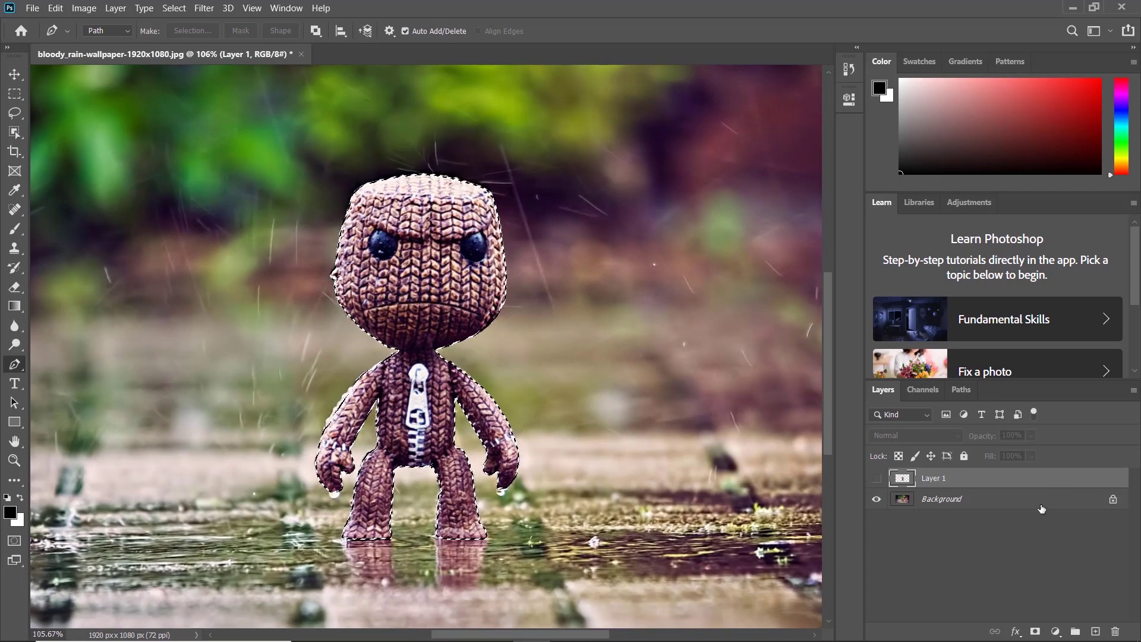
pyautogui.click(973, 505)
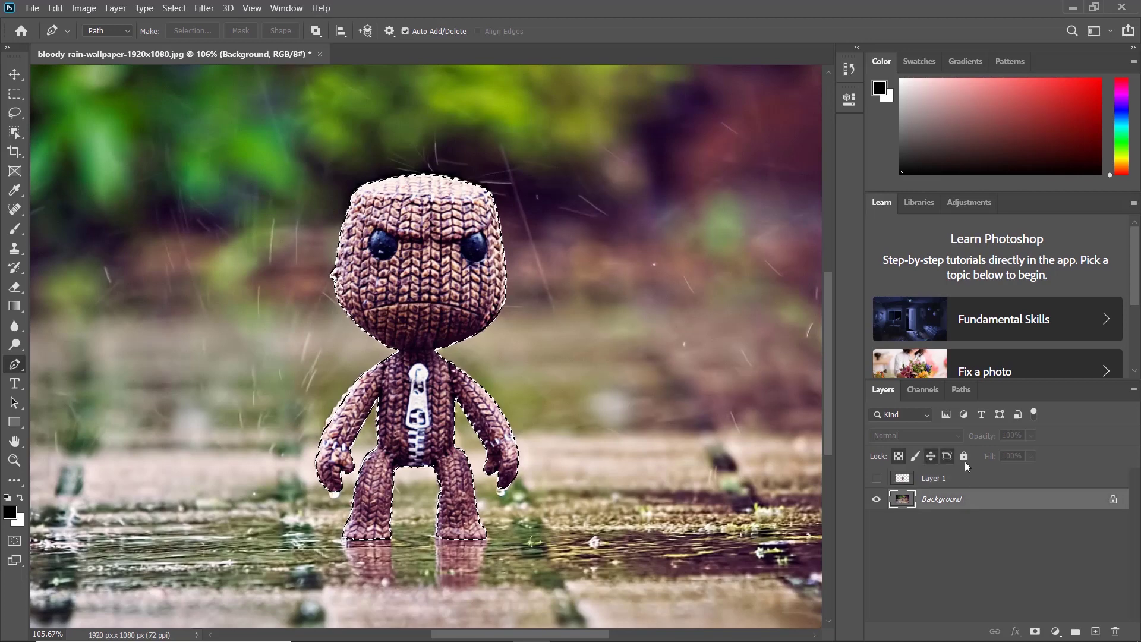
pyautogui.hotkey('ctrl', 'j')
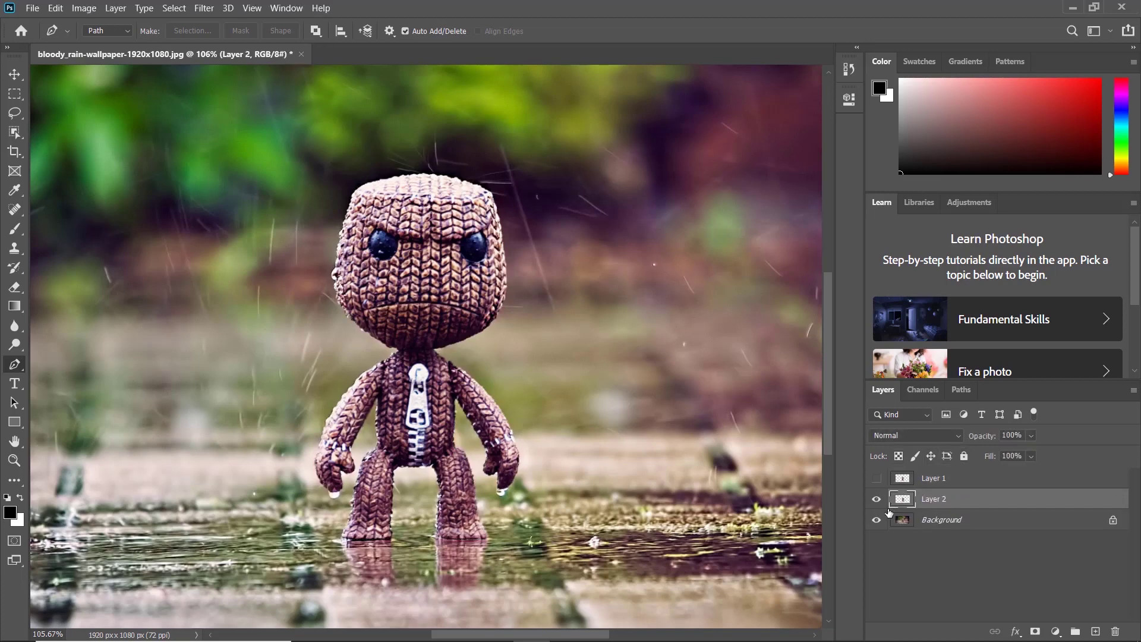